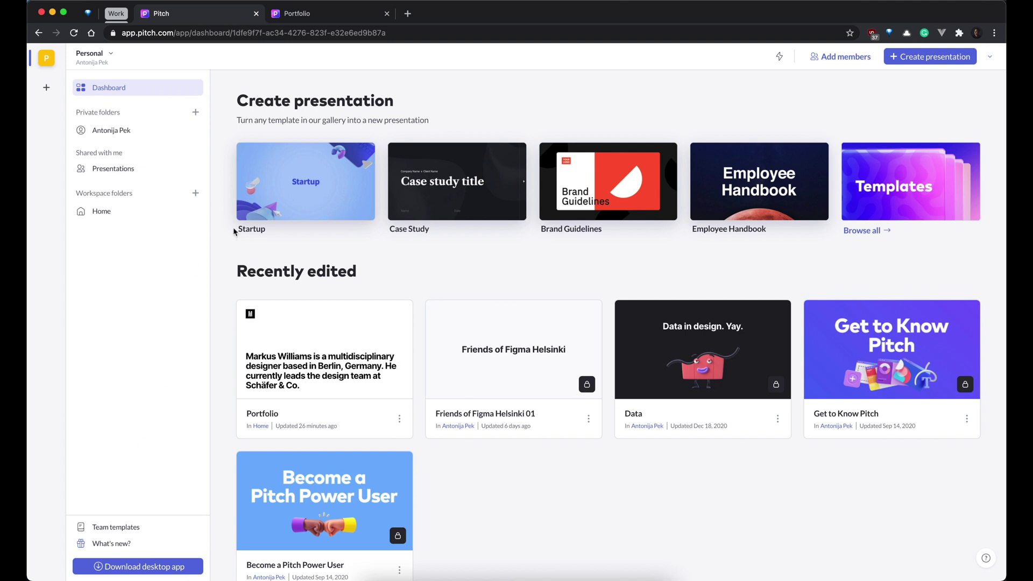
Start creating a new presentation and compare the team templates with the template gallery.
click(934, 57)
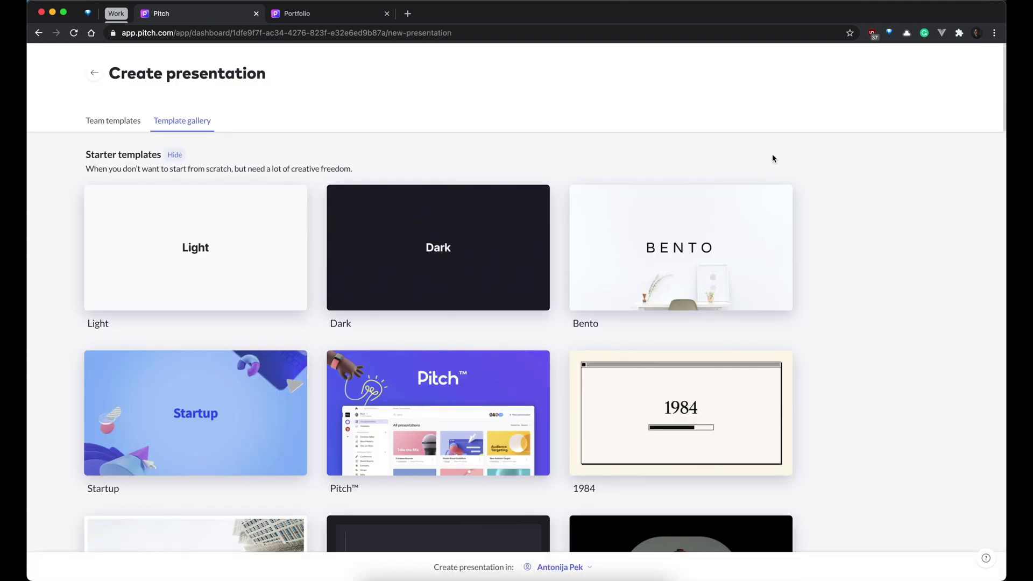
click(107, 122)
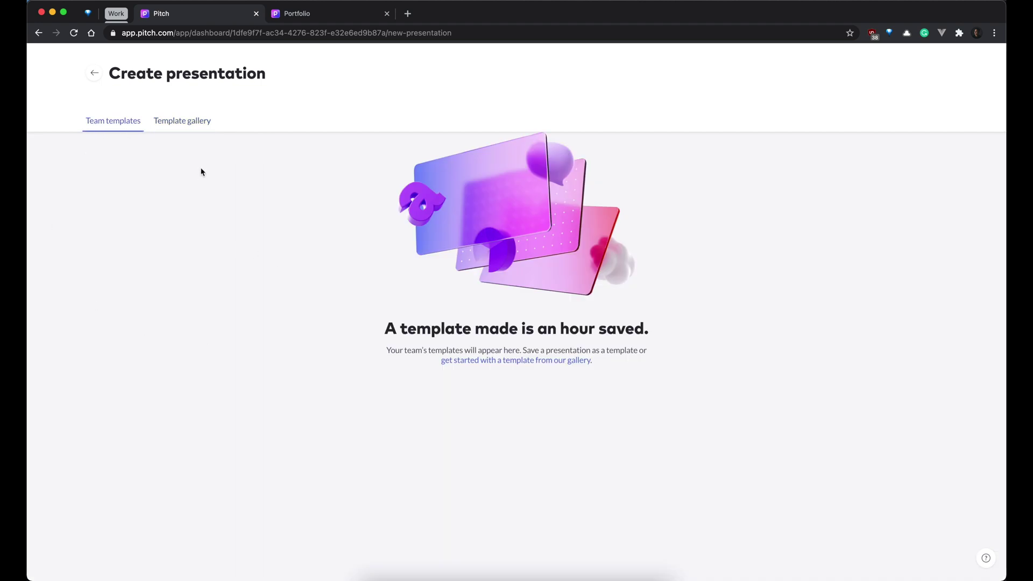
click(176, 124)
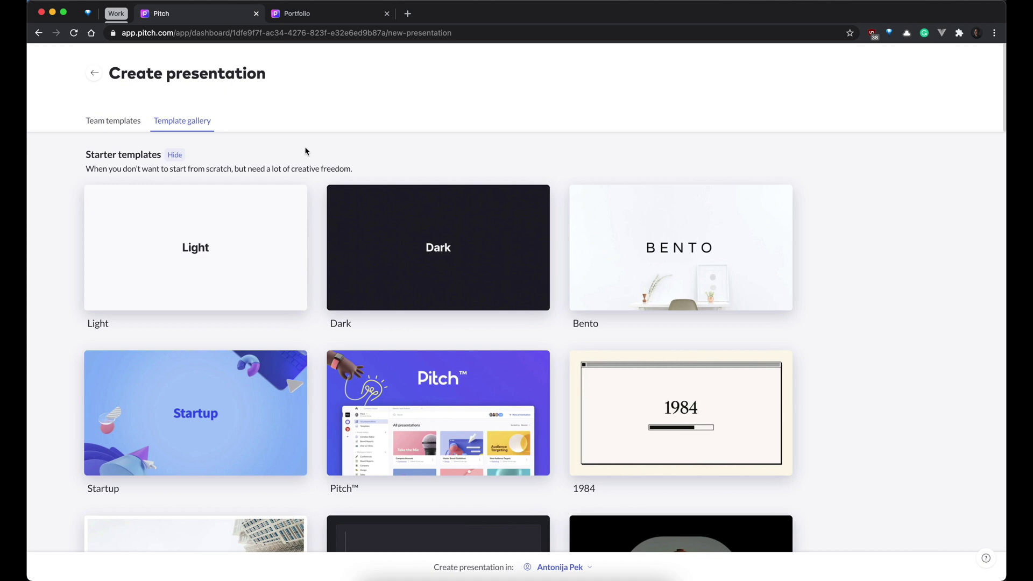
click(134, 121)
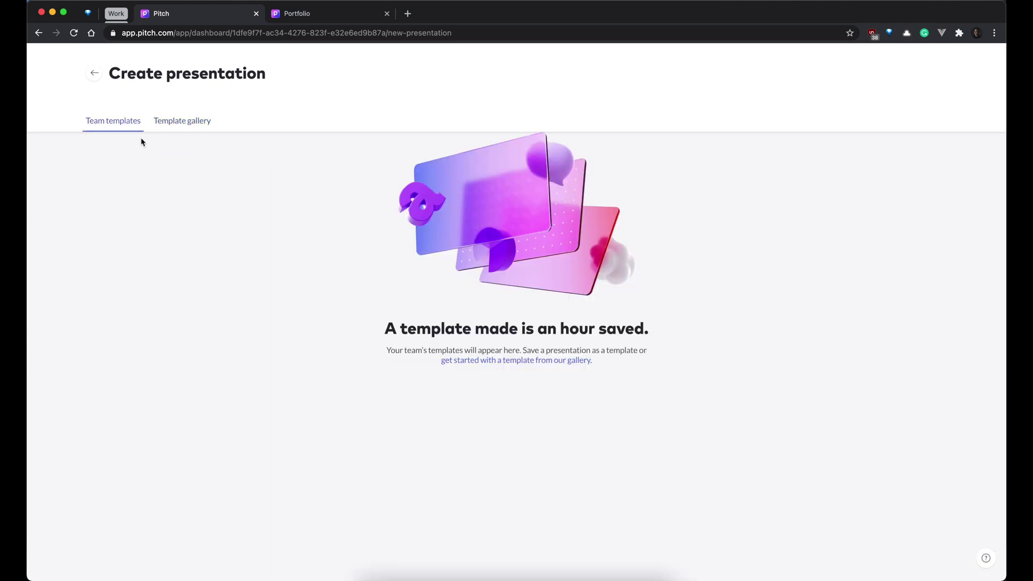
click(177, 124)
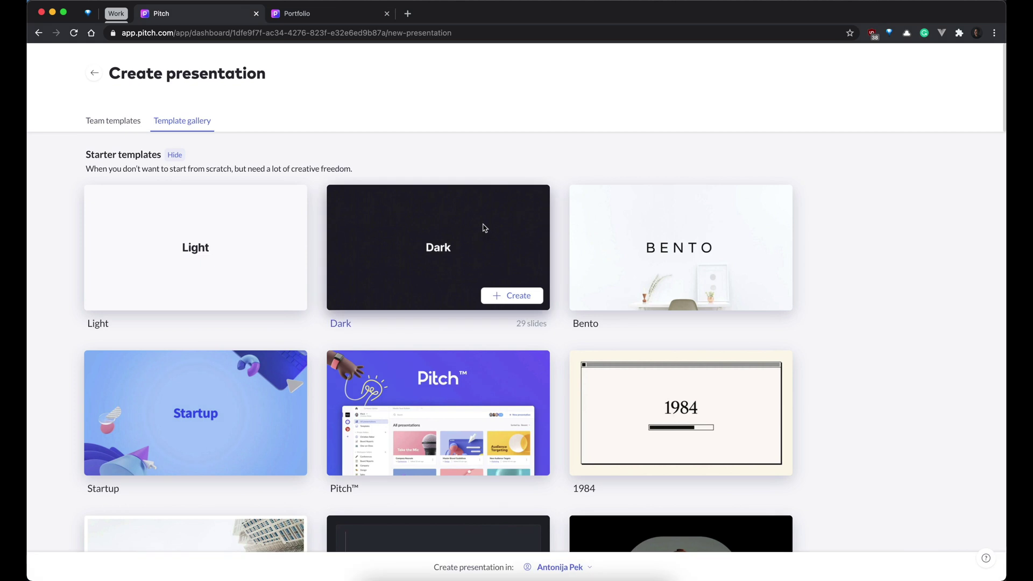
Browse the starter and story templates throughout the template gallery.
mouse_move(287, 244)
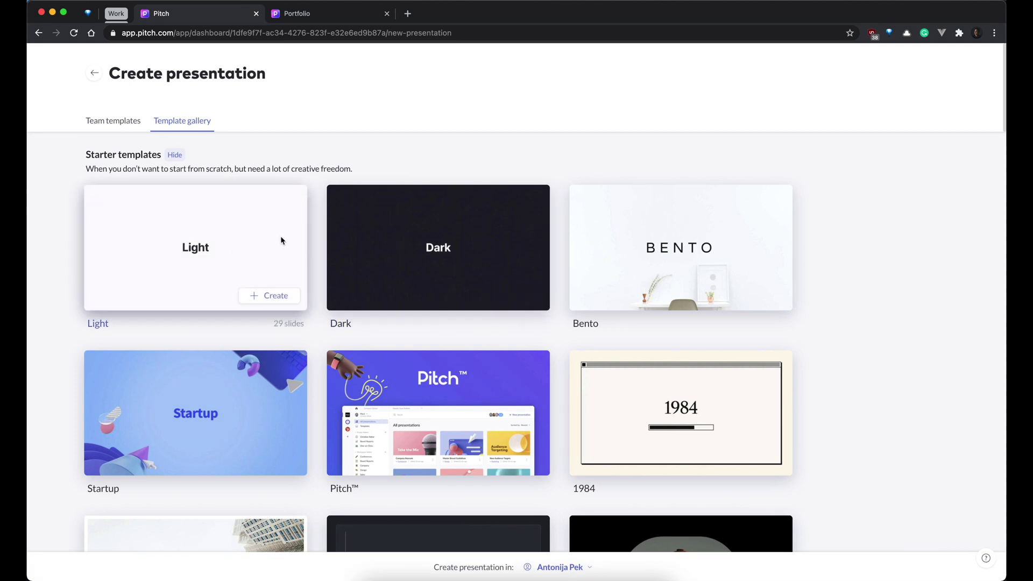
scroll(619, 288, down, 3)
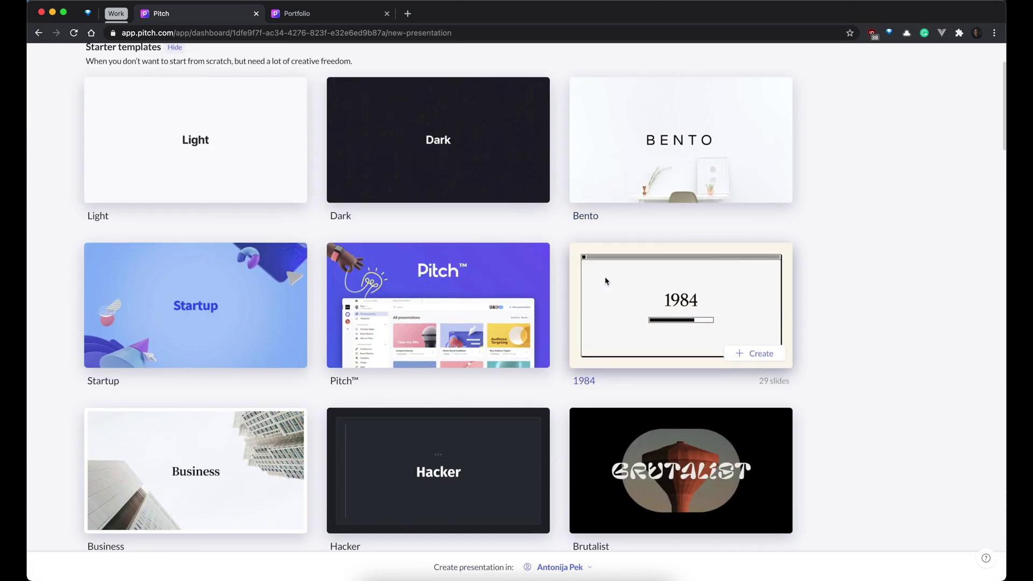
scroll(605, 281, up, 3)
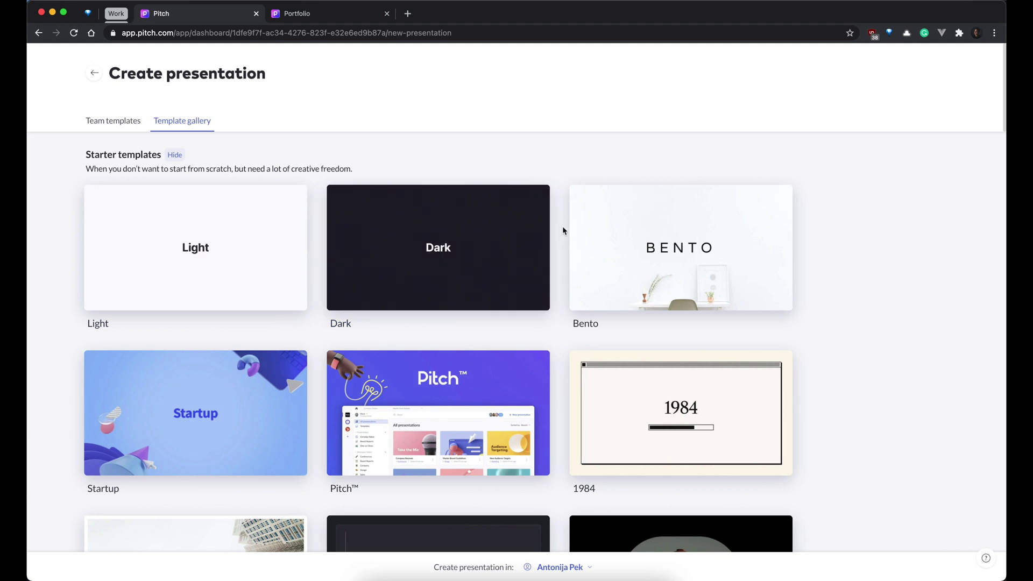
scroll(563, 230, down, 12)
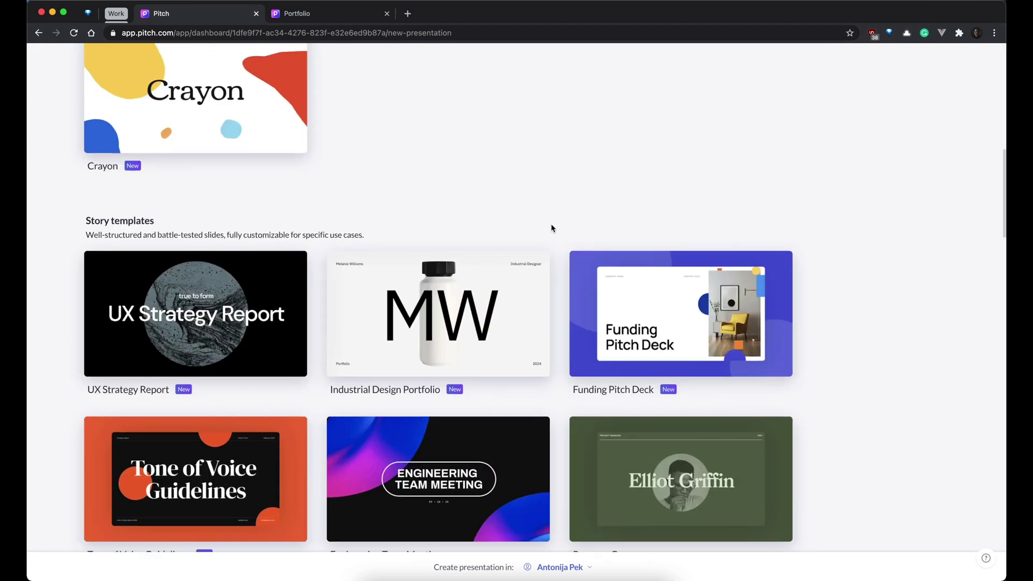
scroll(551, 229, down, 19)
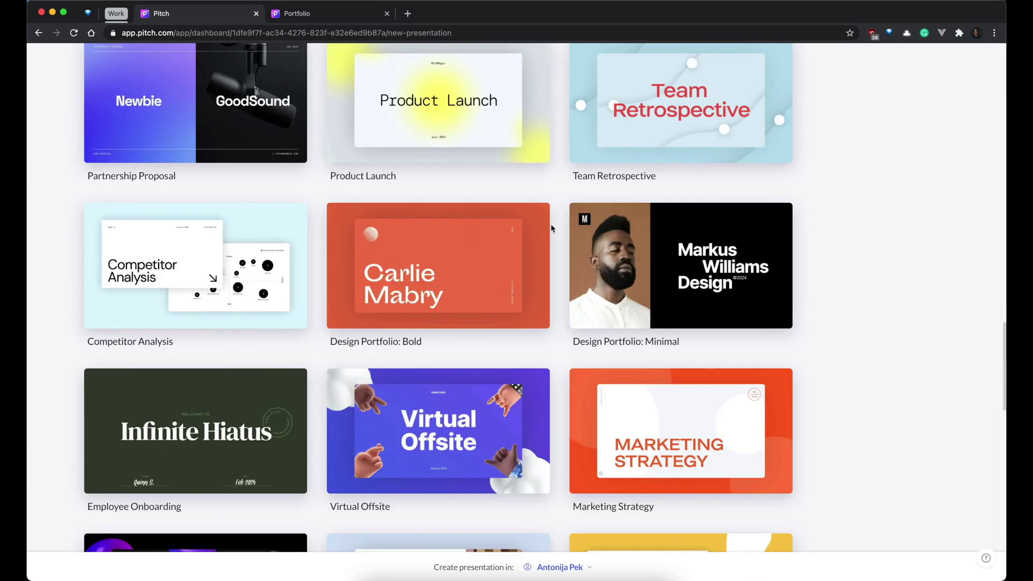
scroll(551, 228, down, 19)
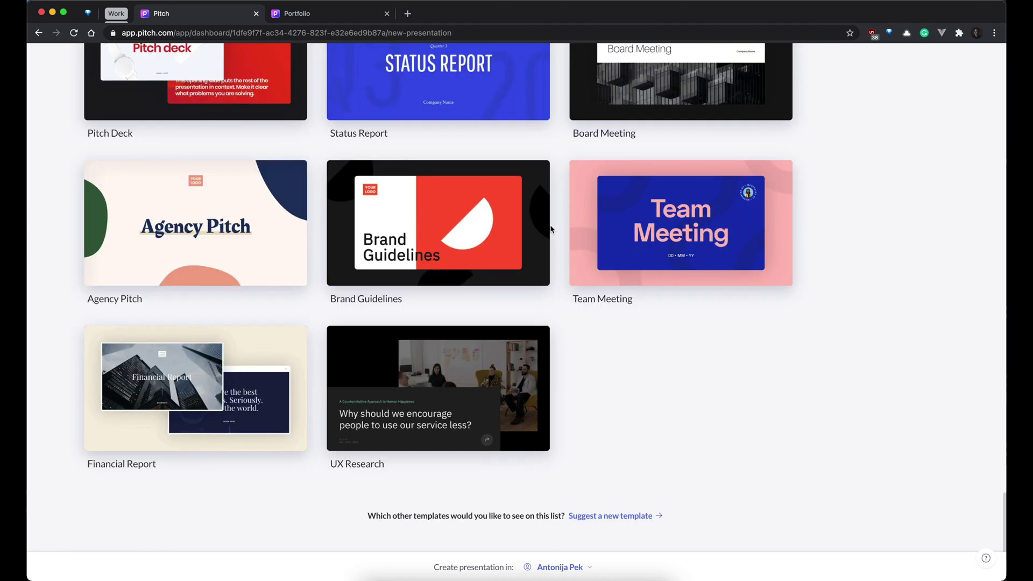
scroll(551, 229, up, 20)
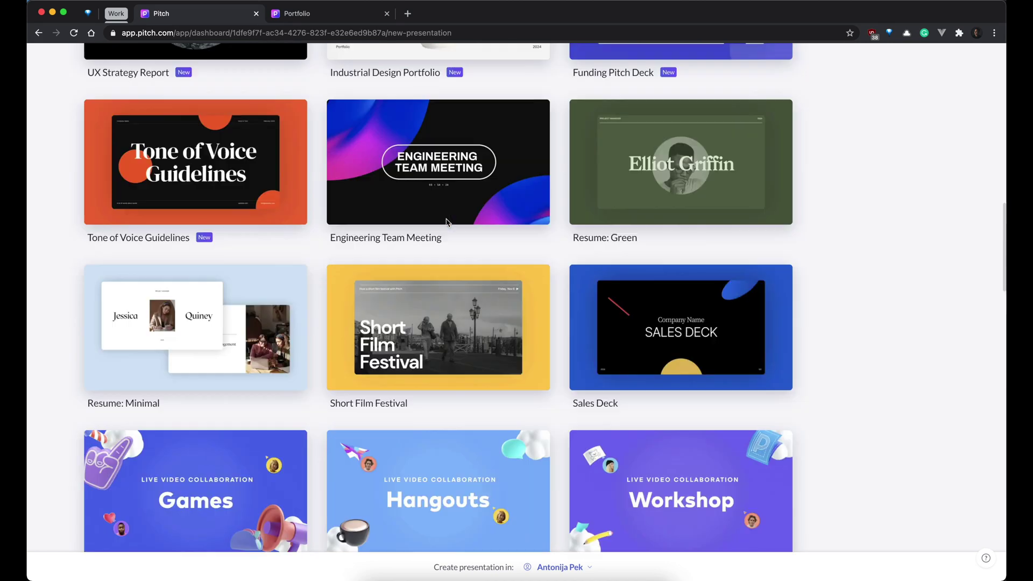
scroll(446, 222, up, 16)
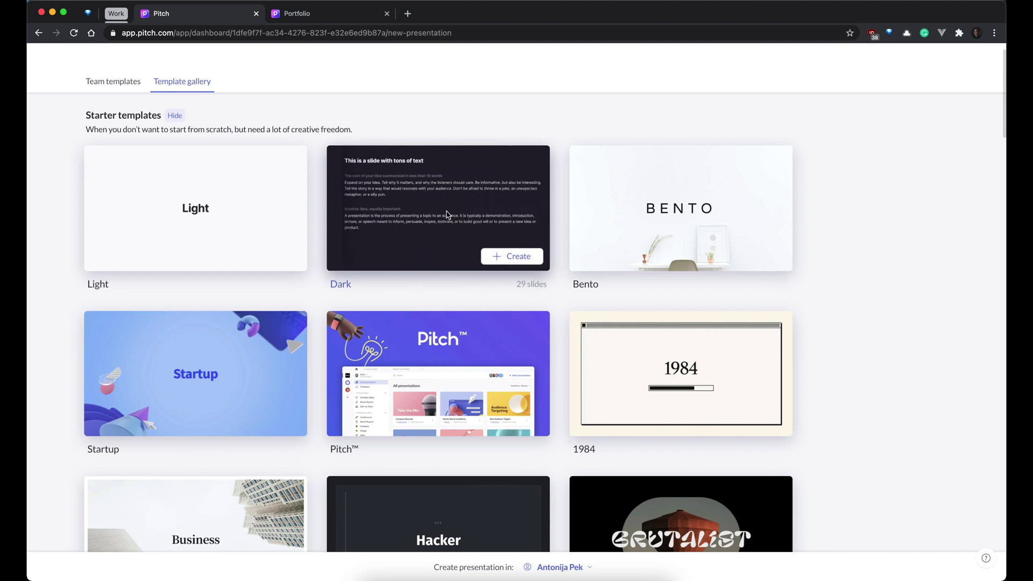
scroll(850, 238, down, 10)
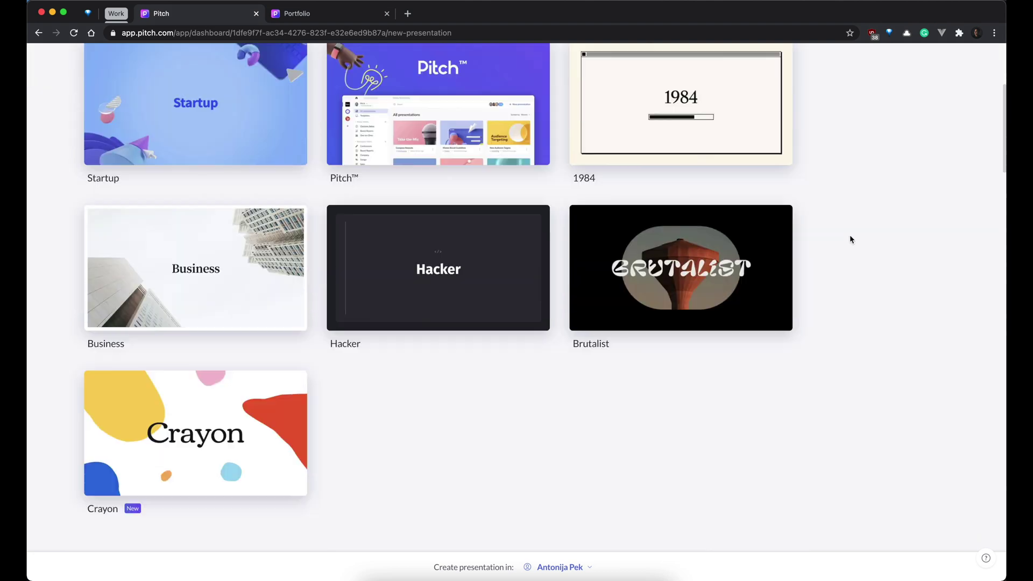
scroll(580, 183, down, 15)
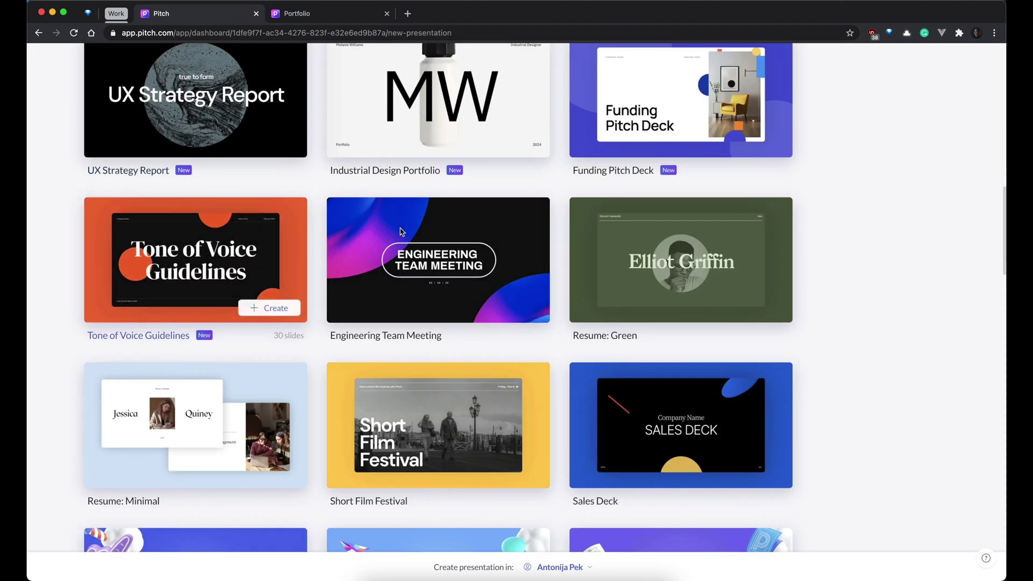
scroll(508, 250, down, 15)
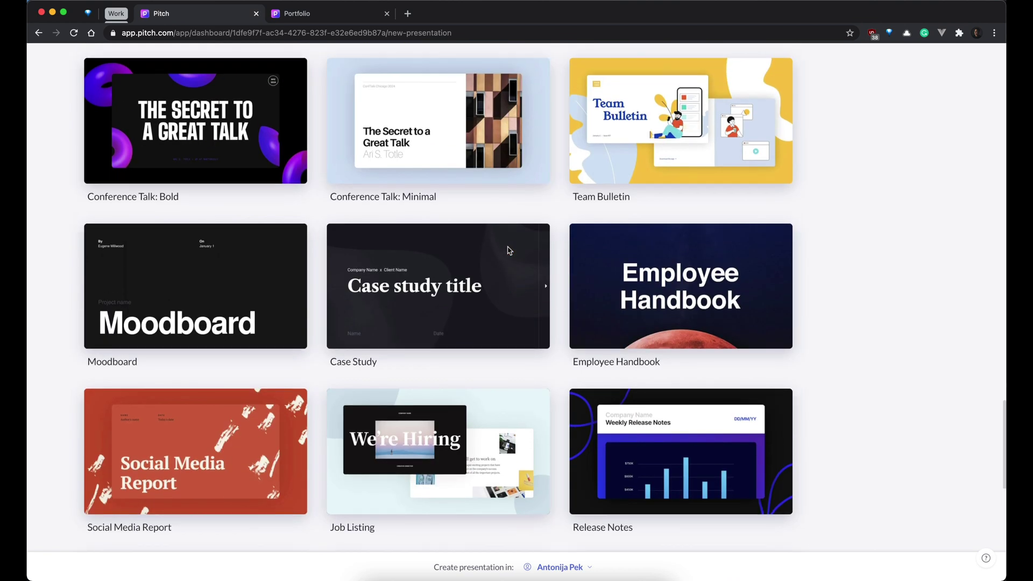
scroll(628, 284, down, 5)
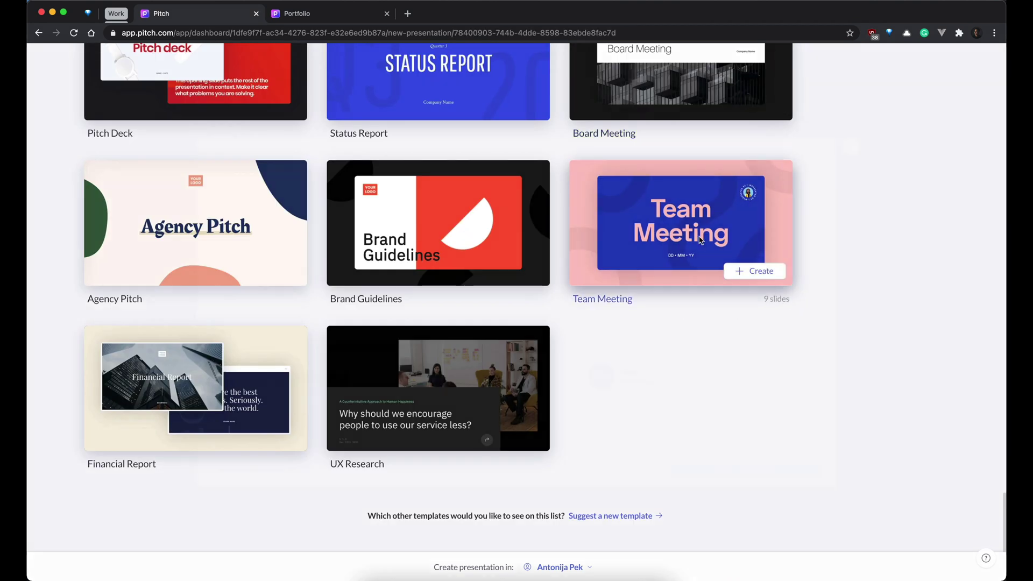
Create a presentation from the Team Meeting template and look over its available slides in the enlarged view.
click(602, 273)
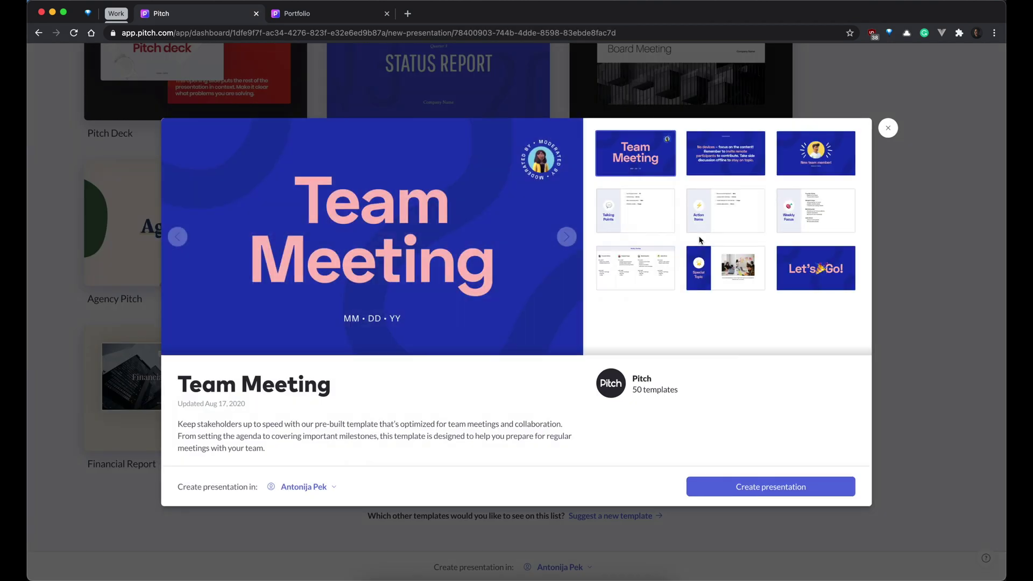
click(763, 487)
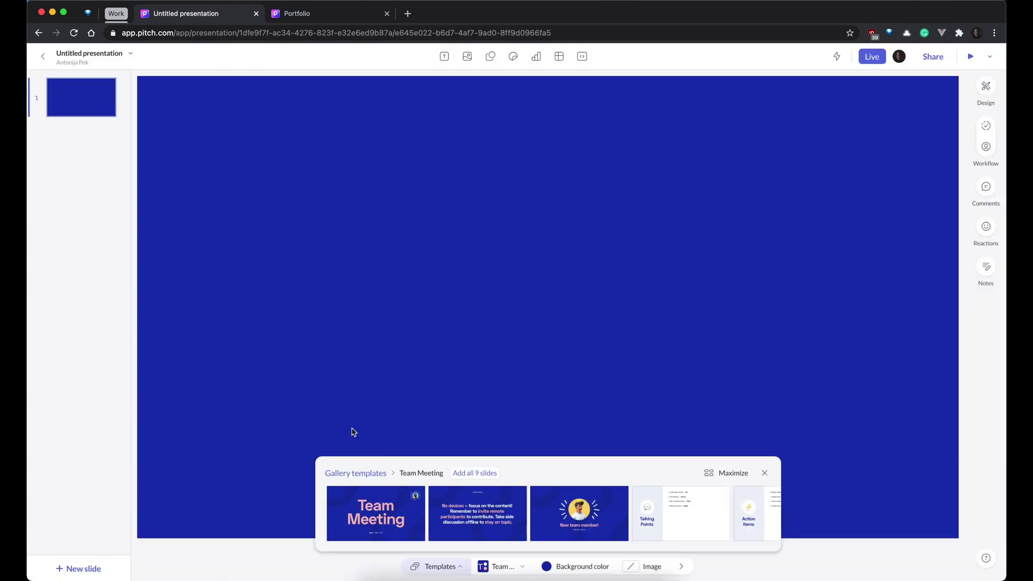
click(733, 476)
click(911, 92)
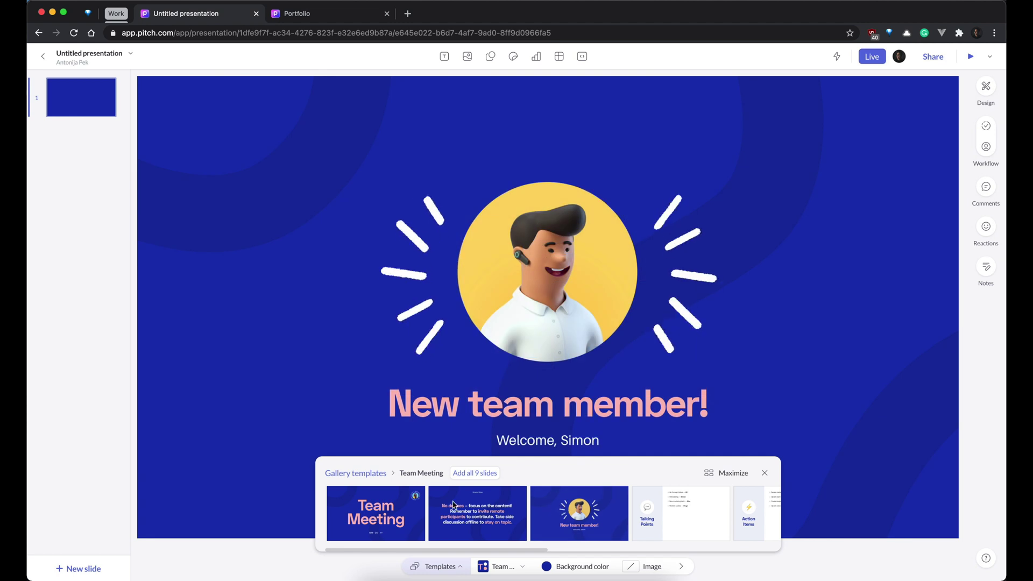
Add the Team Meeting title slide, the Ground Rules slide and the Let's Go! slide from the template.
click(376, 525)
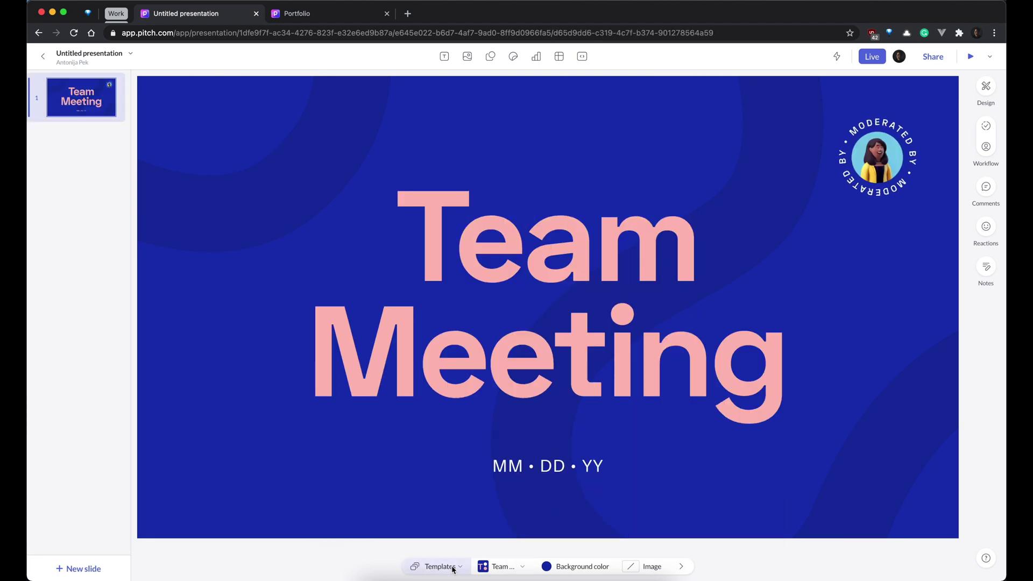
click(433, 566)
click(460, 521)
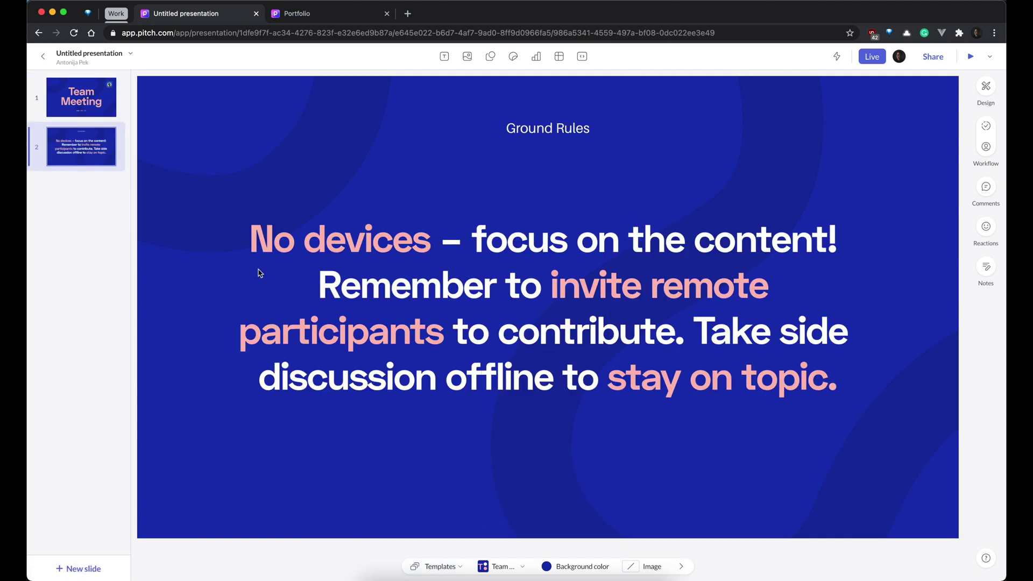
click(446, 566)
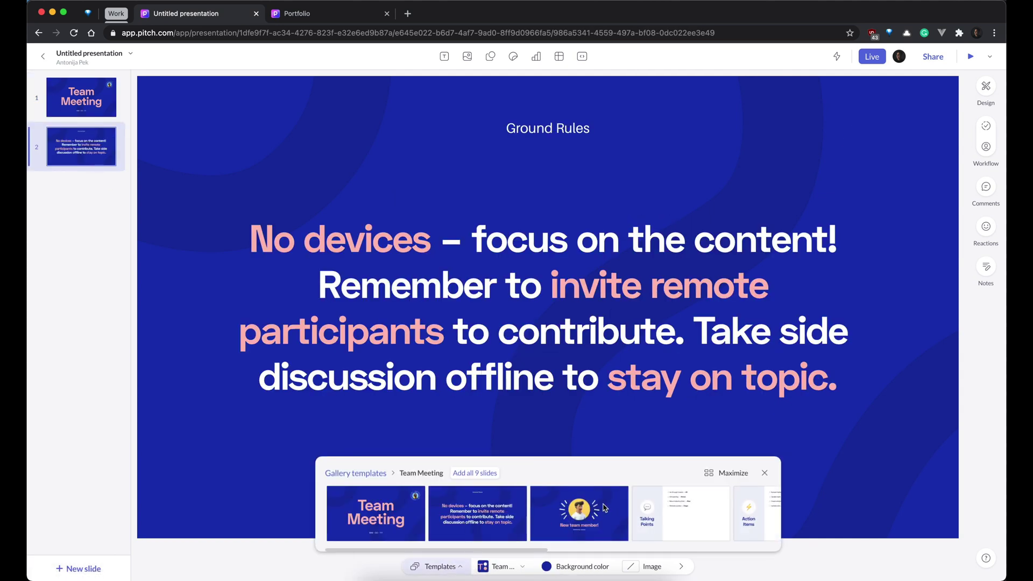
scroll(603, 507, right, 3)
click(708, 517)
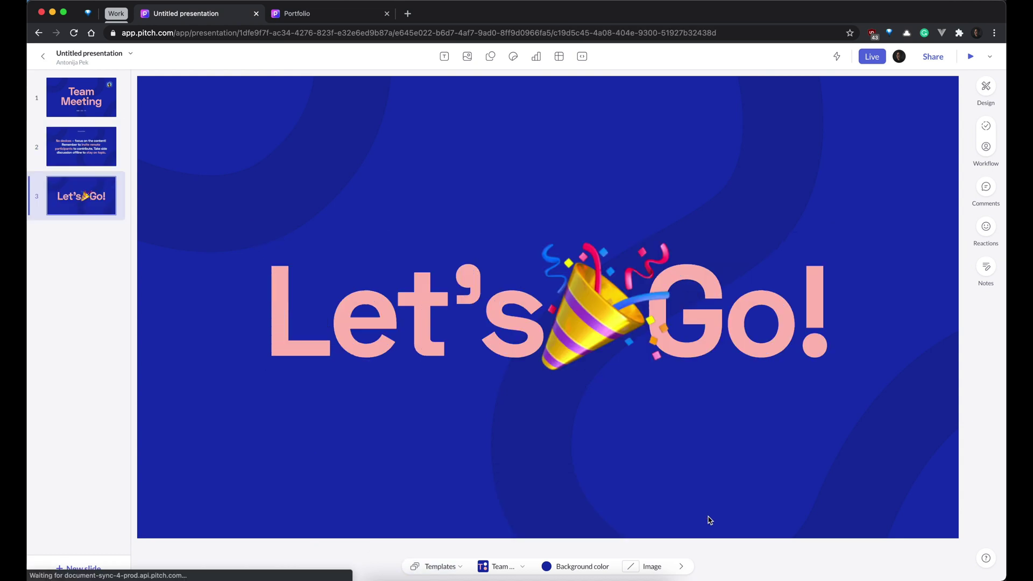
Return to the title slide and examine the text styles and the Unsplash, Giphy, Icons8 and Brand logos image sources.
click(75, 103)
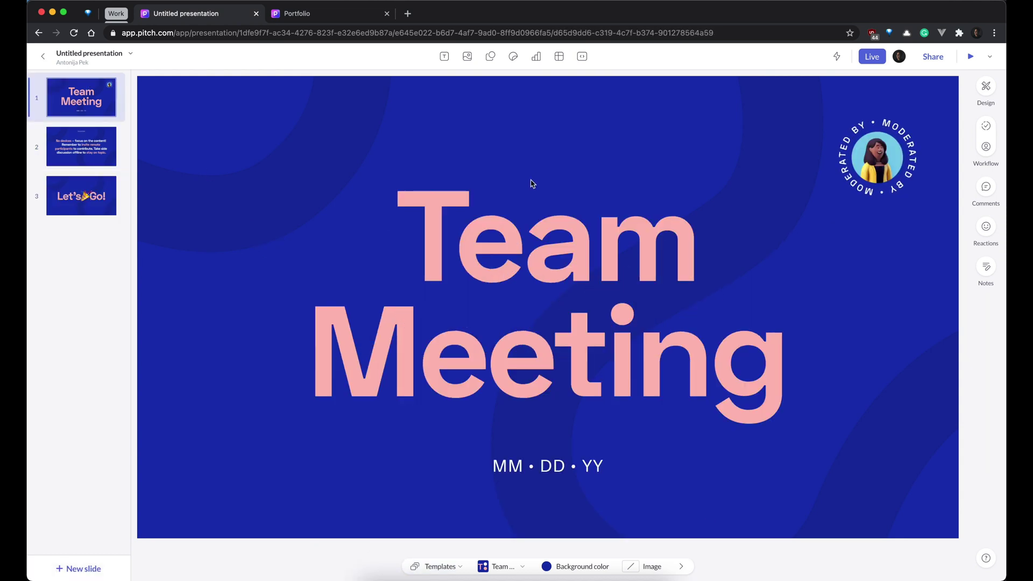
click(445, 57)
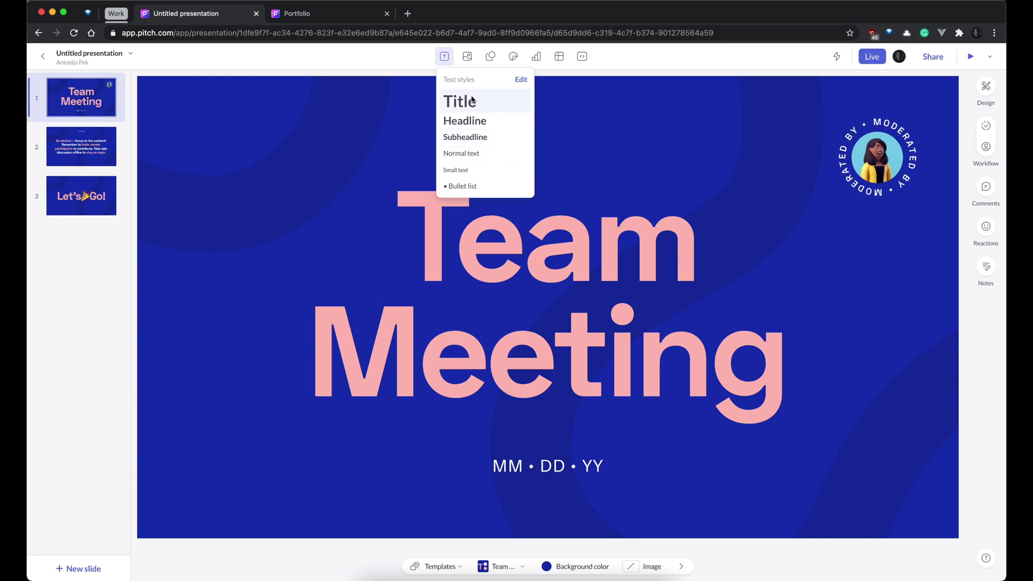
click(467, 56)
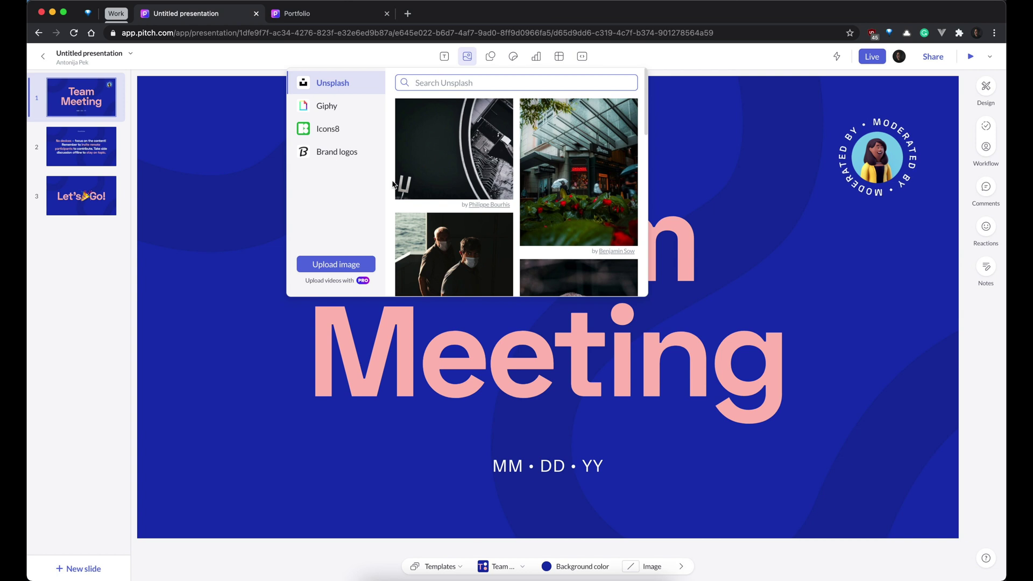
click(354, 105)
click(352, 130)
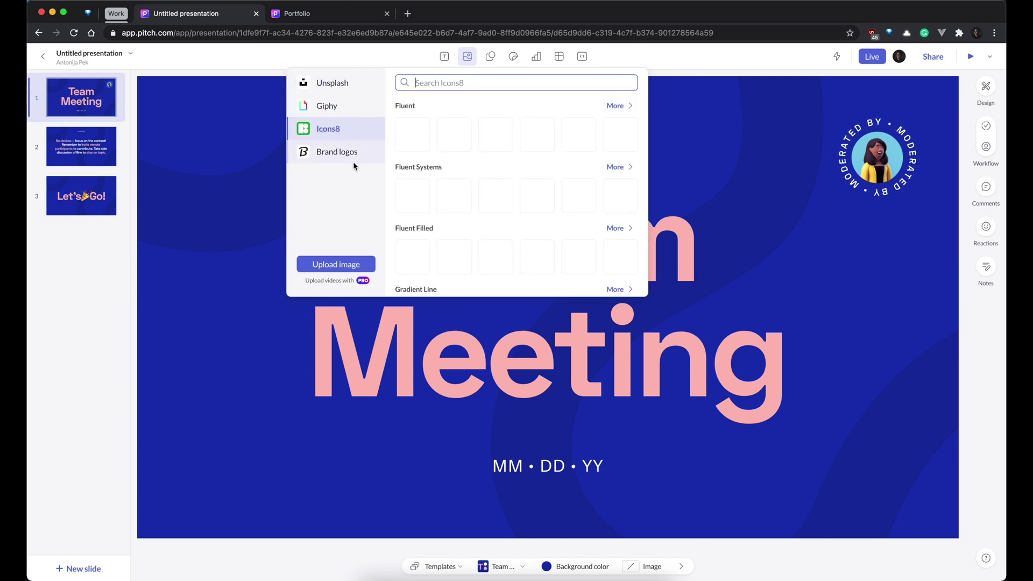
click(353, 161)
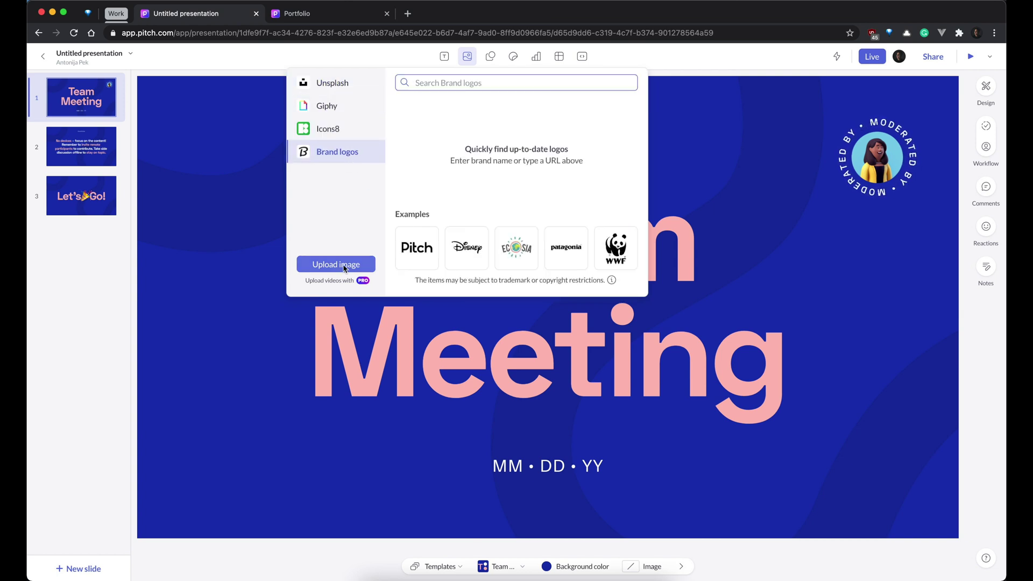
click(326, 86)
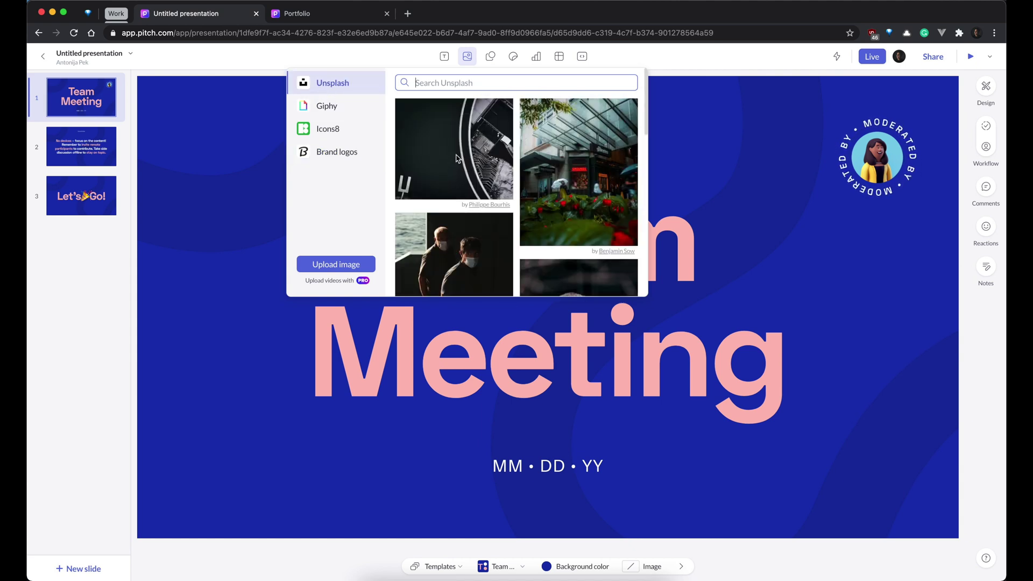
Examine the available shape styles, including the Essential, Lines, and Buttons and labels categories.
click(490, 57)
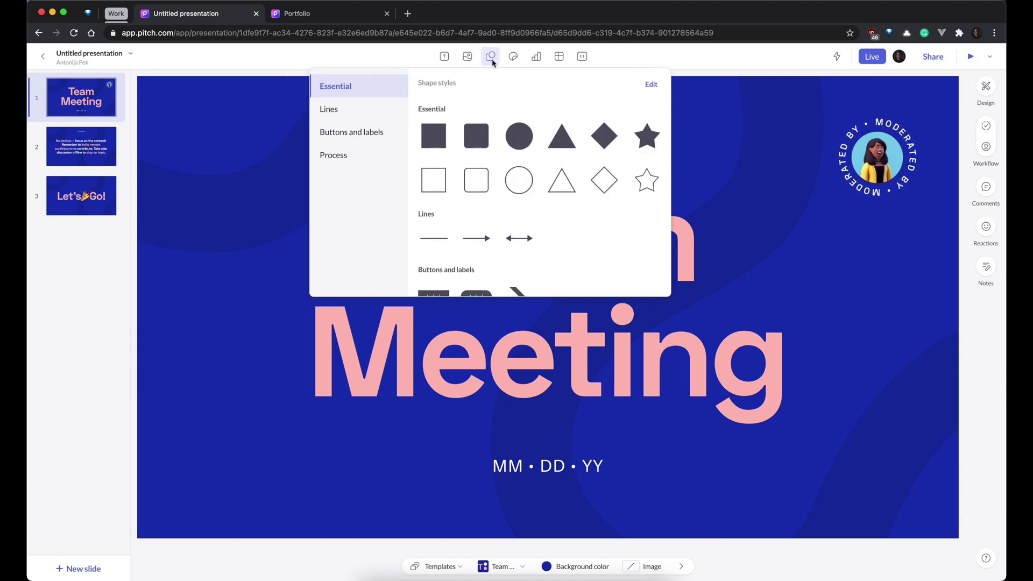
scroll(521, 179, down, 3)
scroll(459, 149, up, 3)
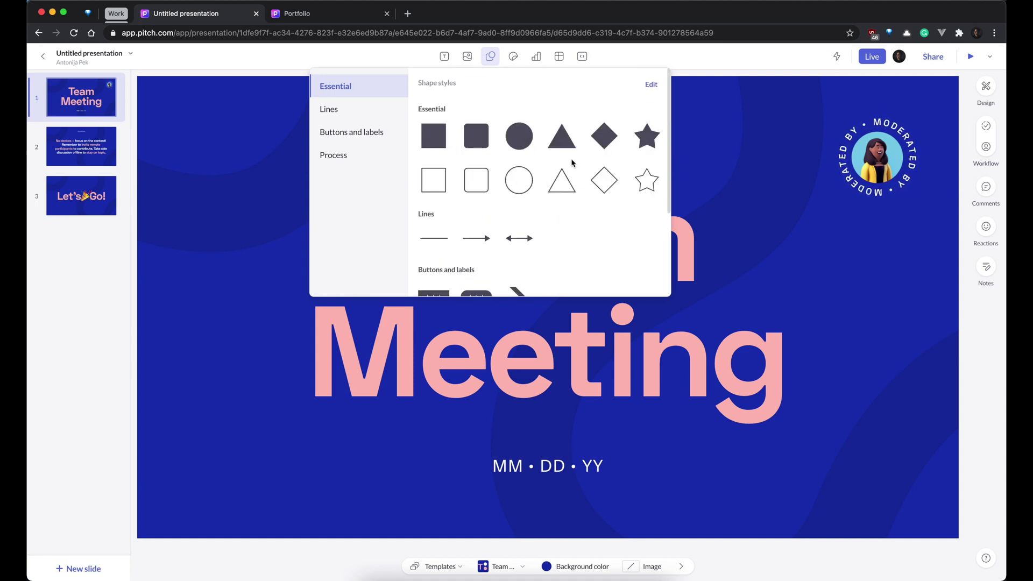
click(341, 113)
click(353, 131)
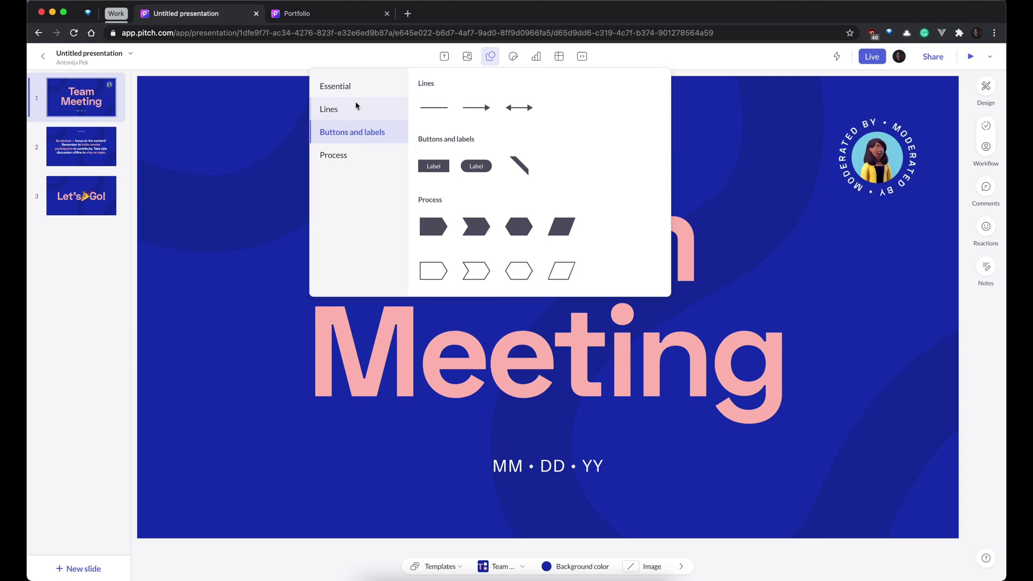
click(356, 87)
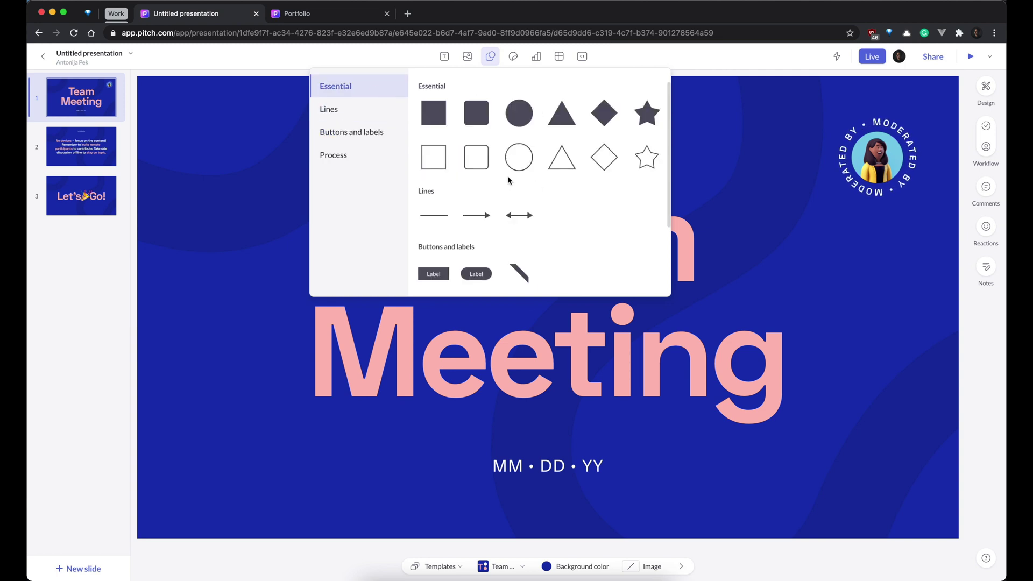
Add the Chubby Hands sticker of a hand holding a phone, enlarge it and place it along the title slide's left edge.
click(514, 57)
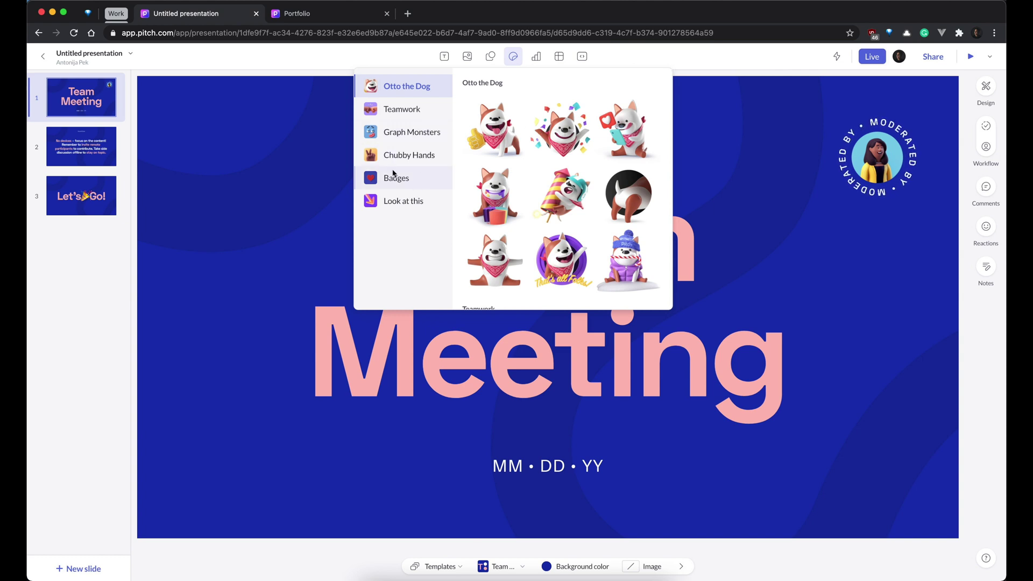
click(415, 155)
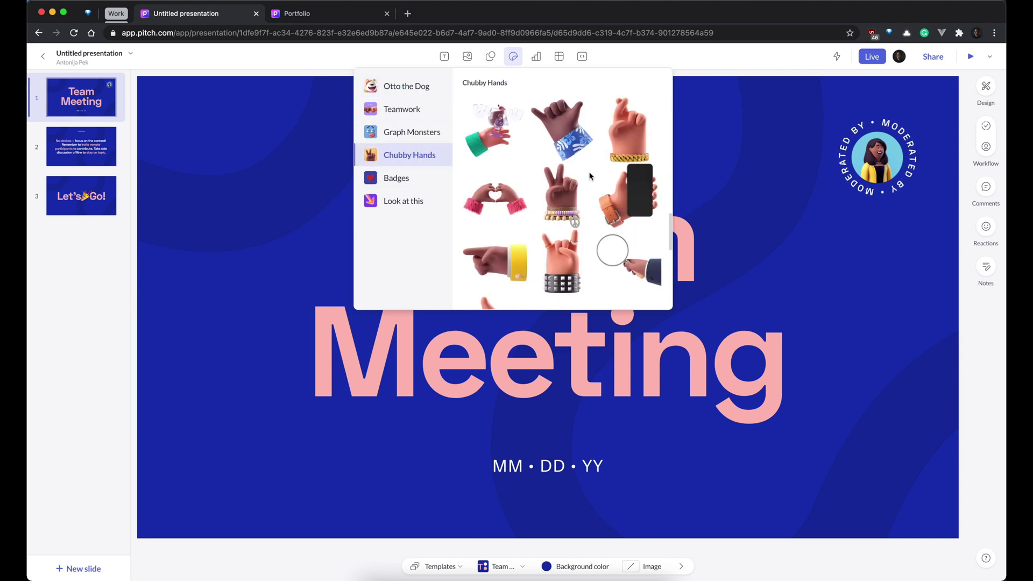
click(631, 203)
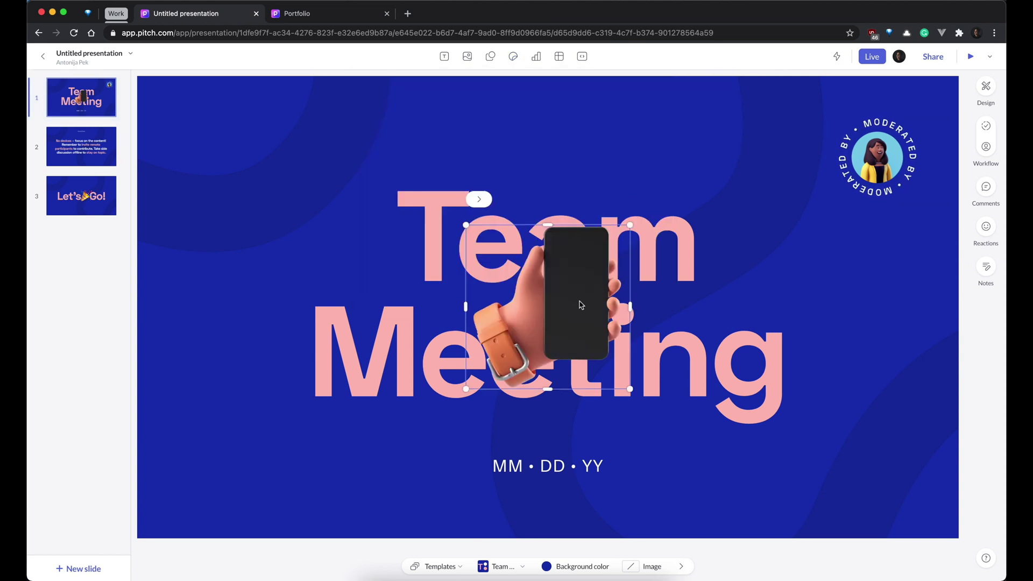
drag(628, 387, 876, 562)
drag(760, 459, 343, 450)
drag(253, 375, 305, 357)
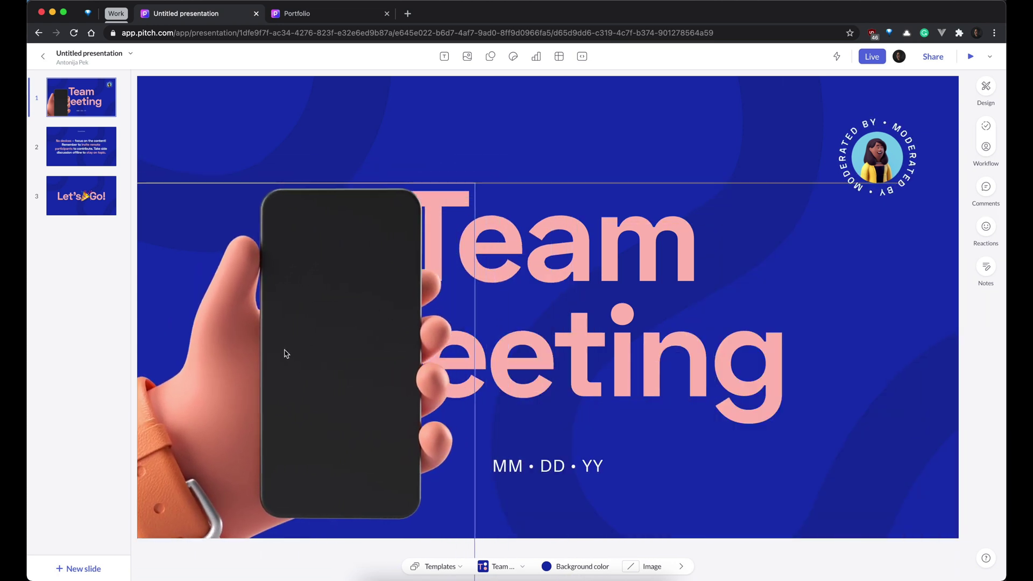
click(293, 347)
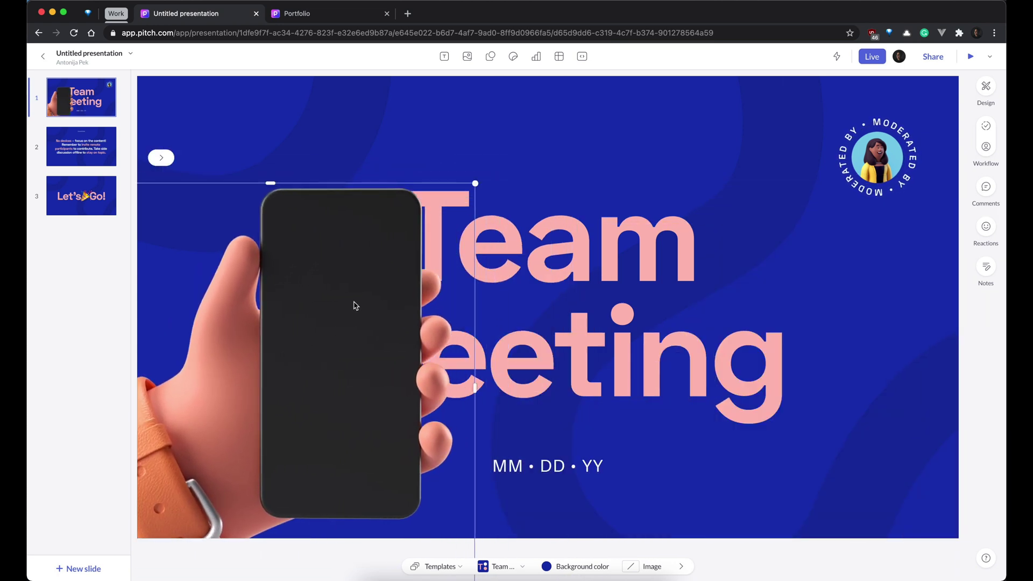
drag(331, 292, 359, 302)
Add the Stop Talking sticker from the Teamwork set, enlarge it and place it in the title slide's lower-right corner.
click(513, 57)
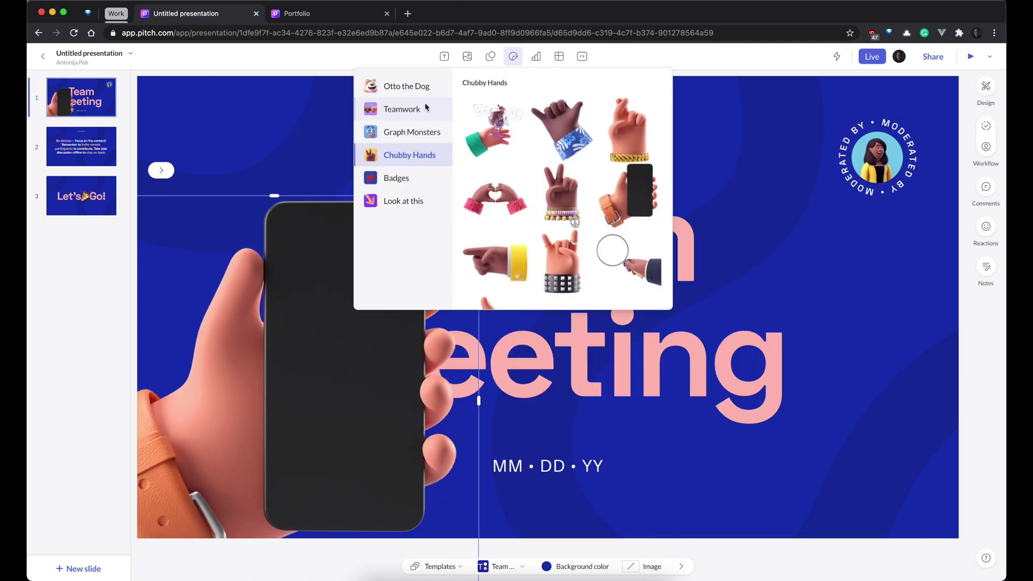
click(409, 109)
click(548, 208)
drag(536, 305, 724, 256)
drag(803, 338, 1022, 560)
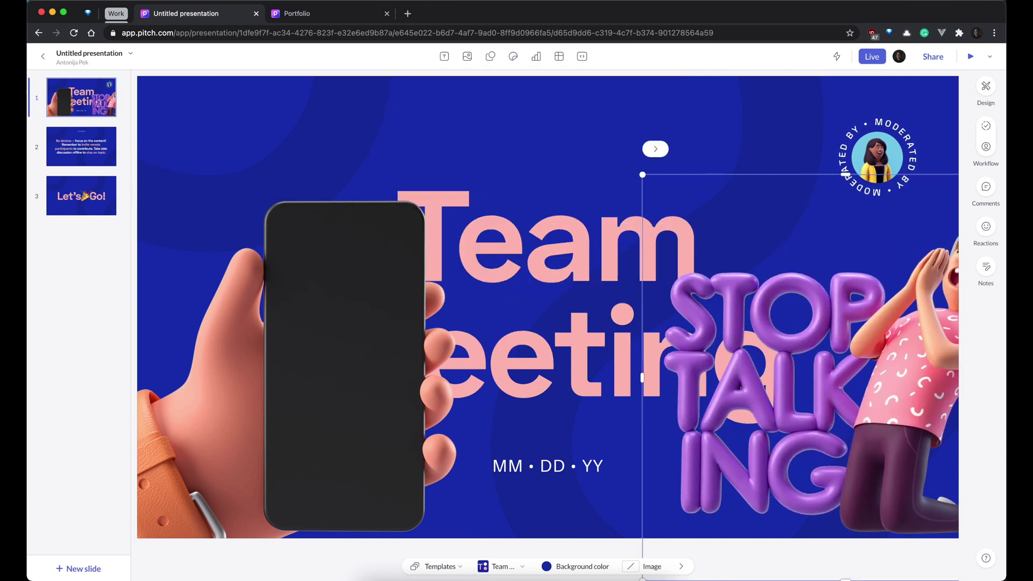
drag(846, 422, 808, 381)
Examine the chart types and data integrations, the table size options and the video embedding sources.
click(536, 56)
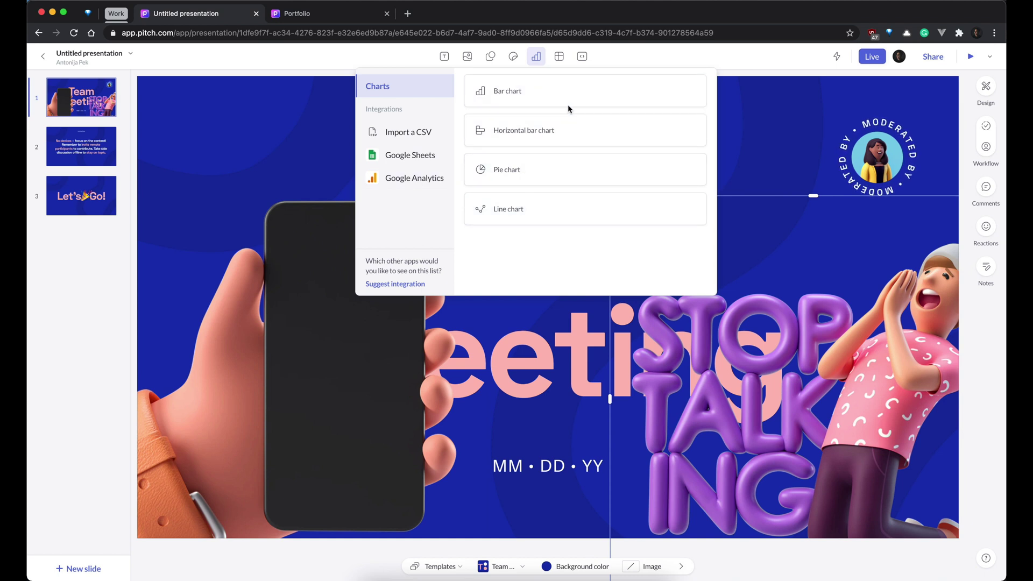
click(559, 57)
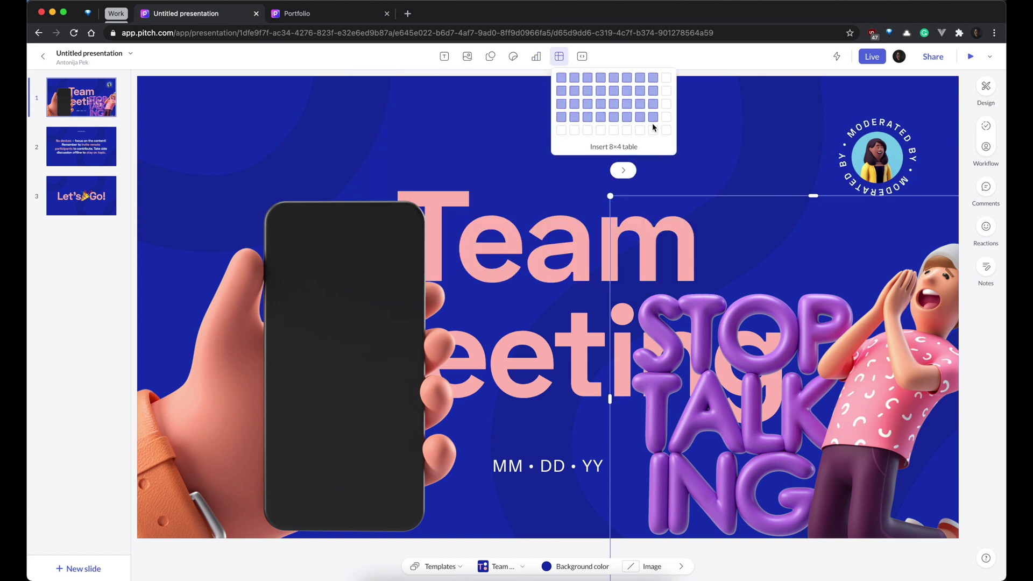
click(581, 60)
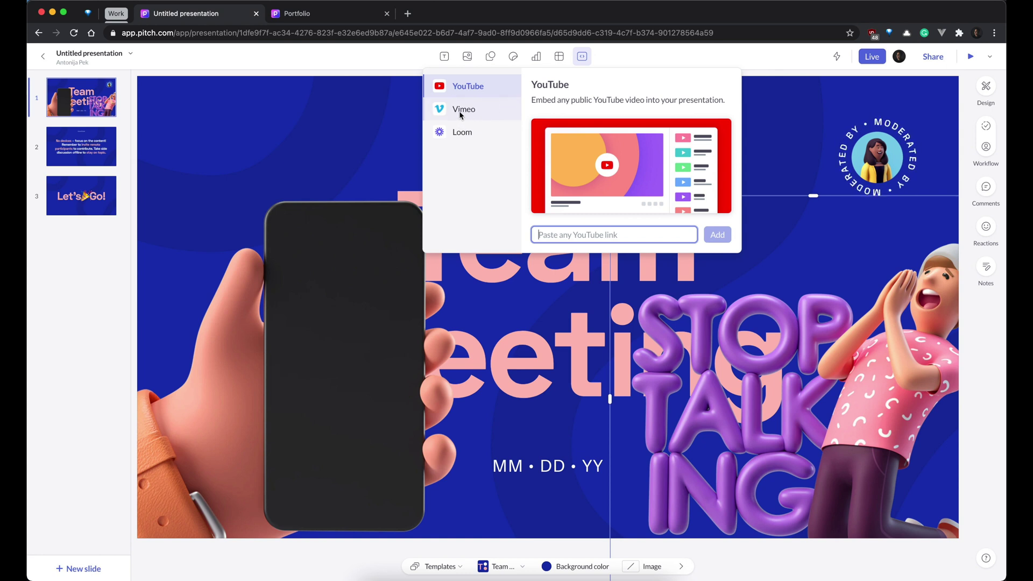
click(333, 142)
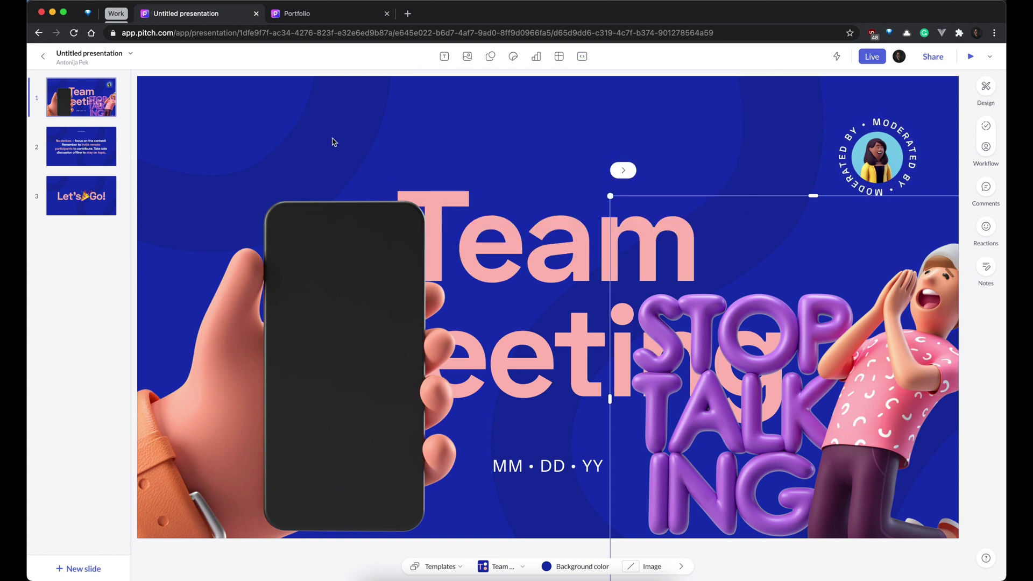
click(334, 141)
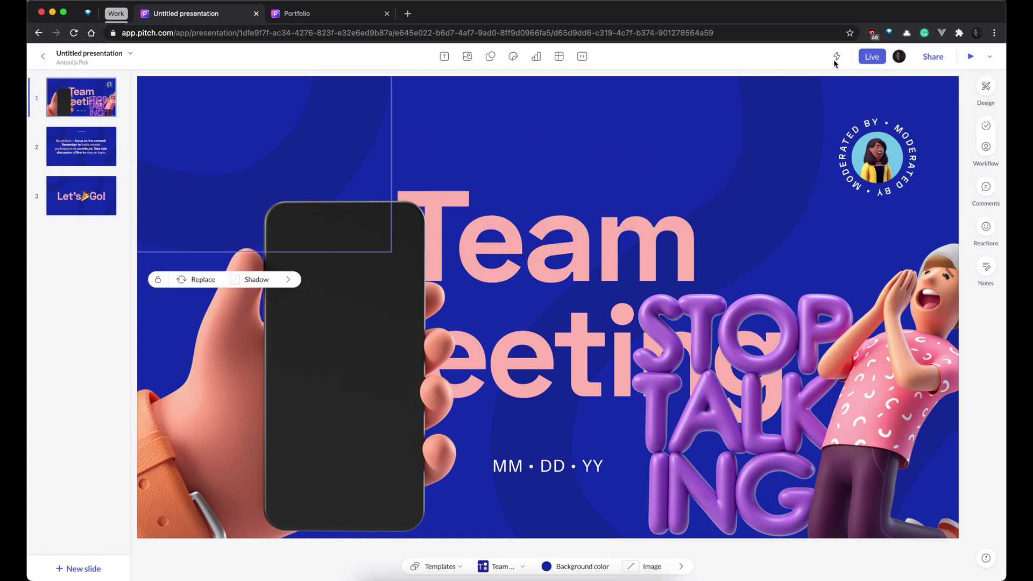
Bring up the quick menu and examine its commands and their shortcuts for slides, text, shapes and lists.
mouse_move(831, 61)
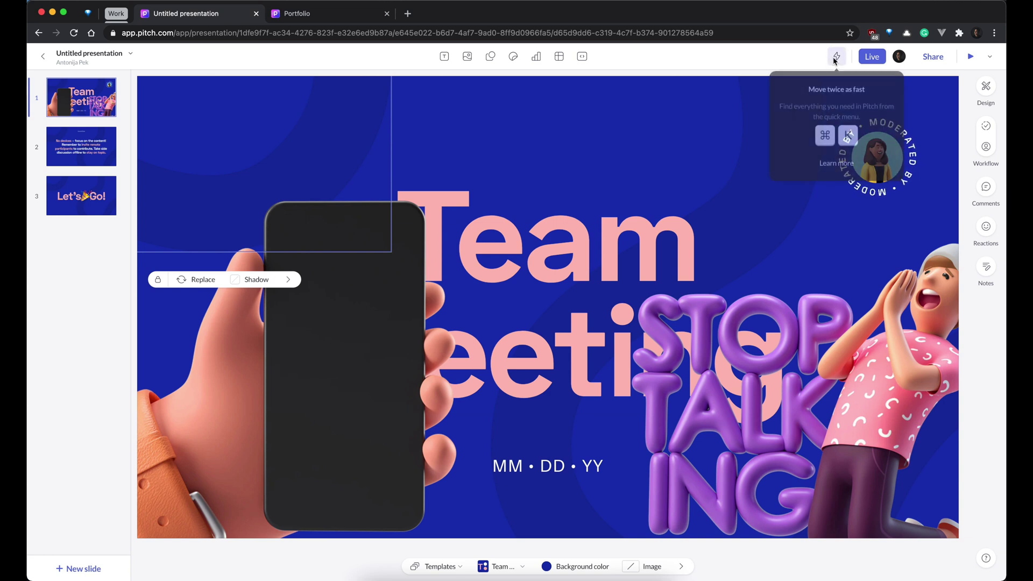
click(834, 59)
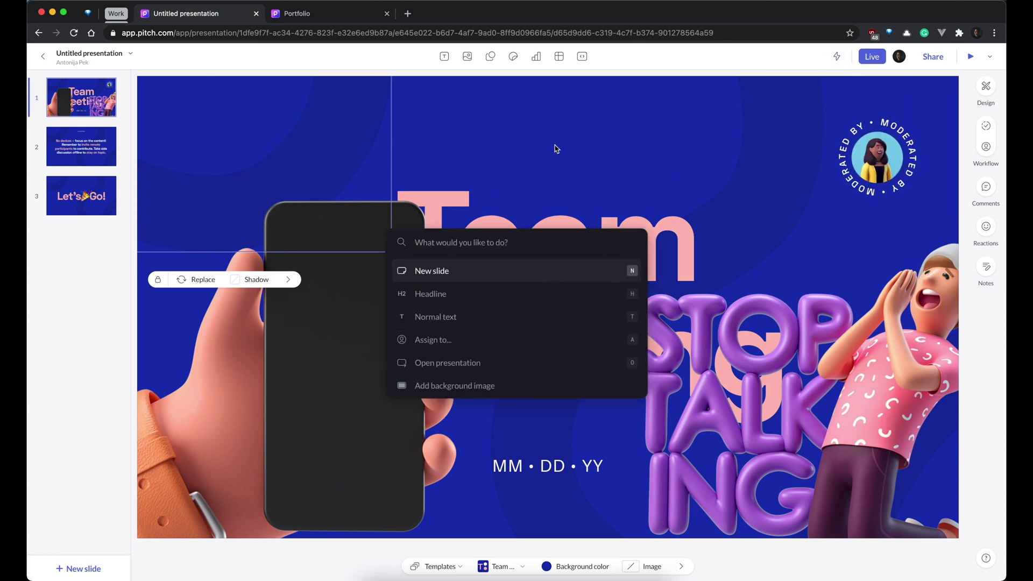
key(Escape)
key(super+k)
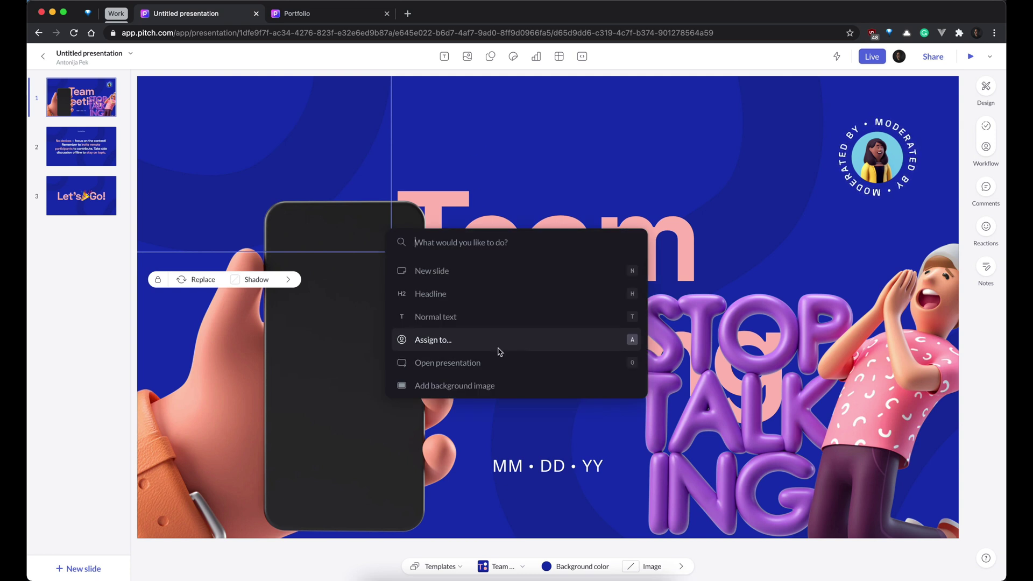
scroll(510, 346, down, 10)
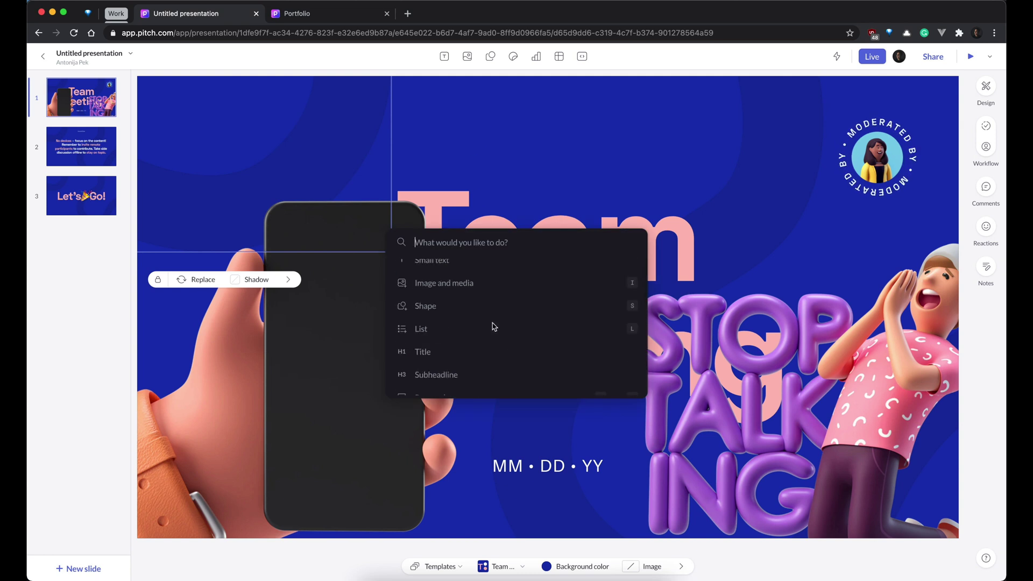
scroll(492, 325, up, 10)
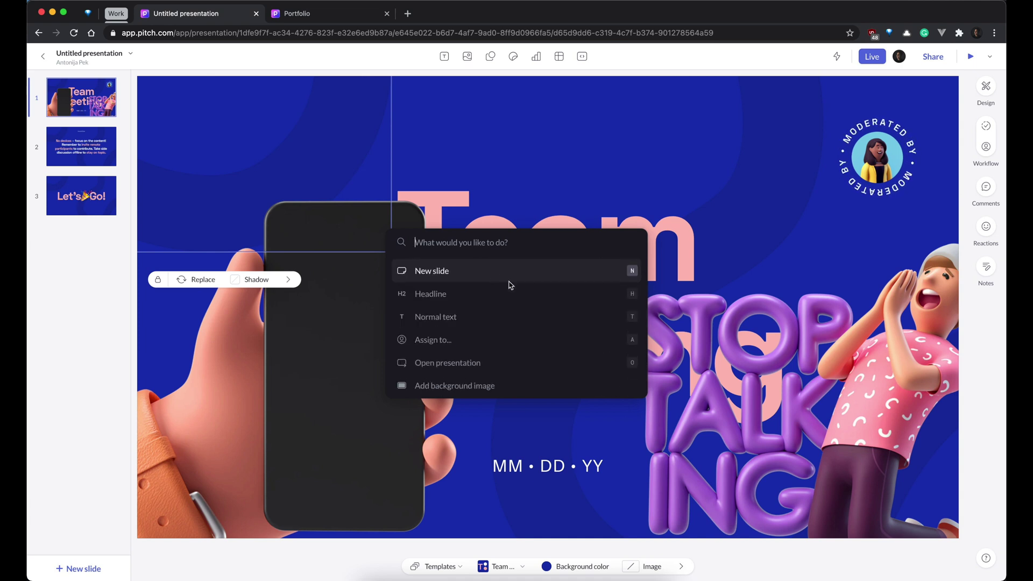
scroll(509, 344, down, 5)
scroll(508, 354, down, 5)
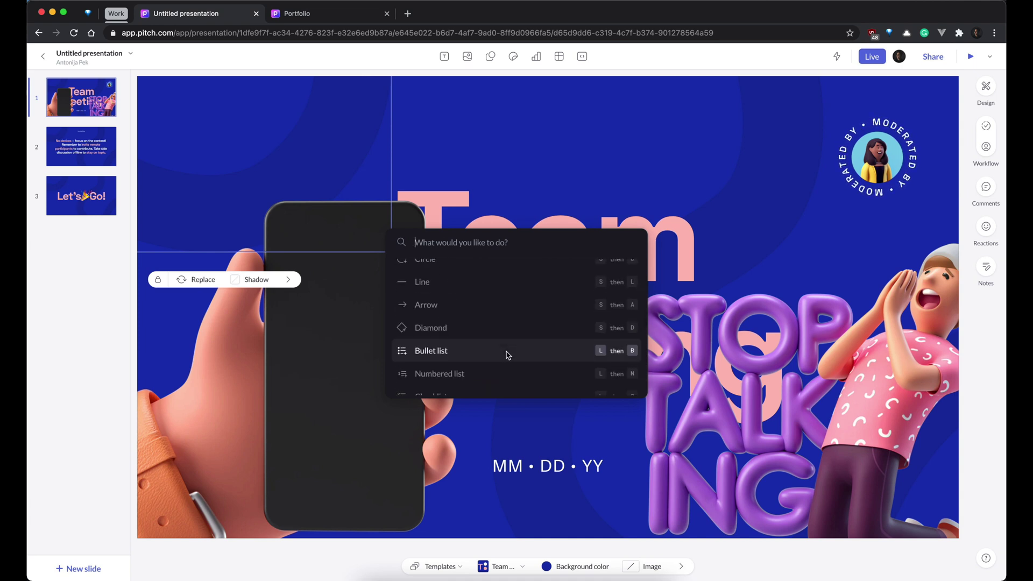
key(Escape)
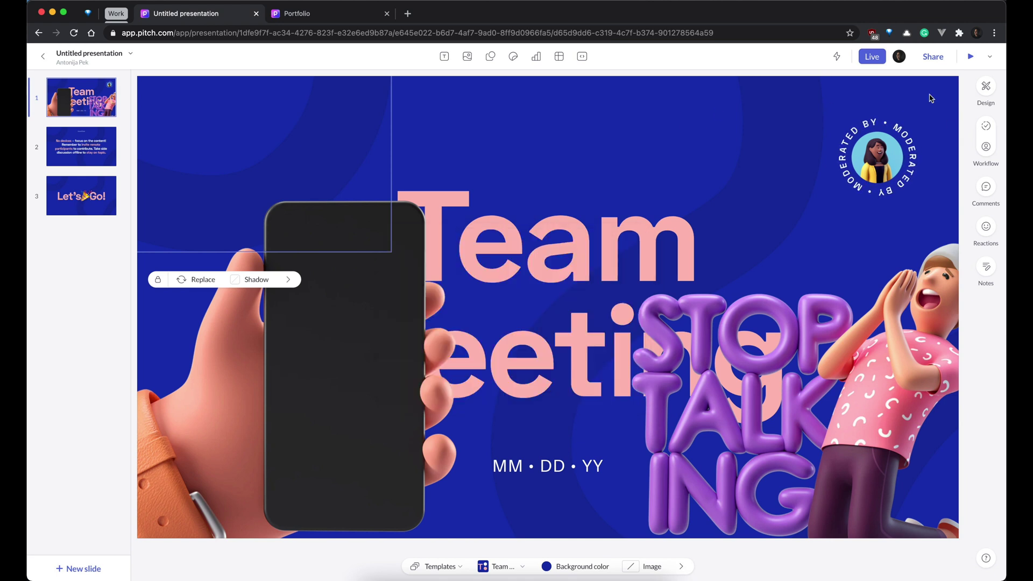
Enable public access to the presentation in its sharing settings.
click(935, 58)
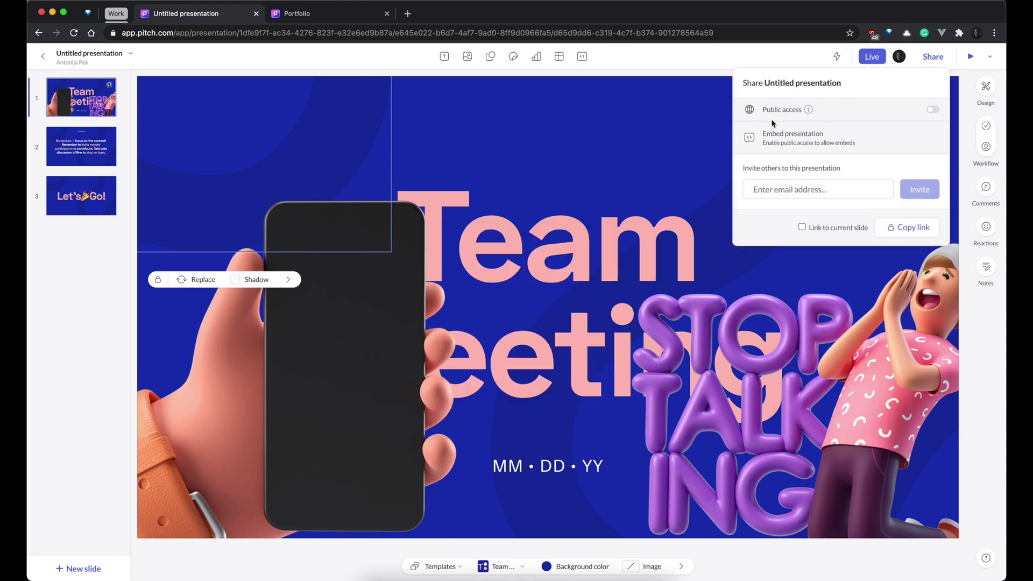
click(932, 110)
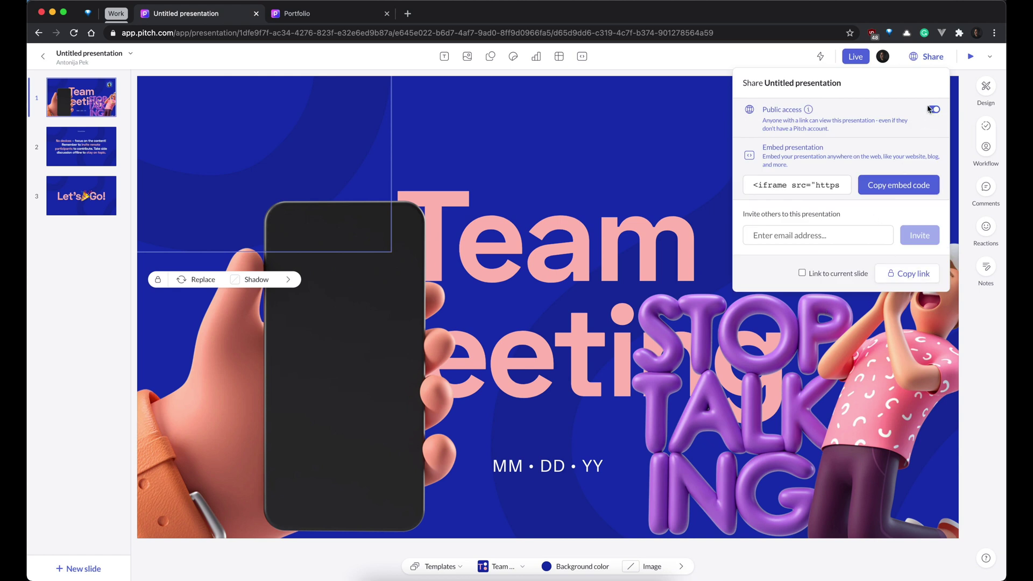
click(988, 402)
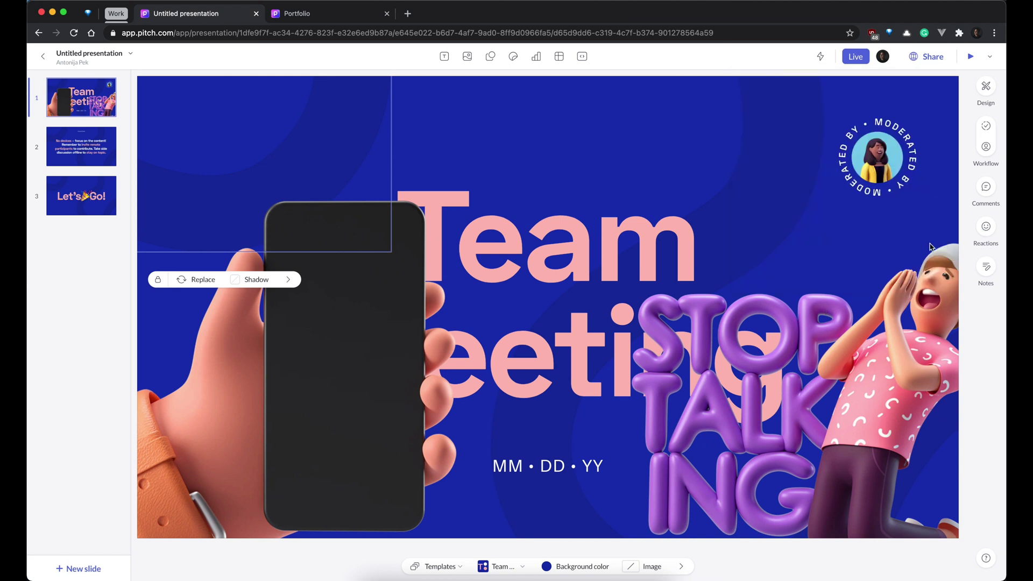
Show the design settings and move the Team Meeting title up near the slide's upper edge.
click(985, 91)
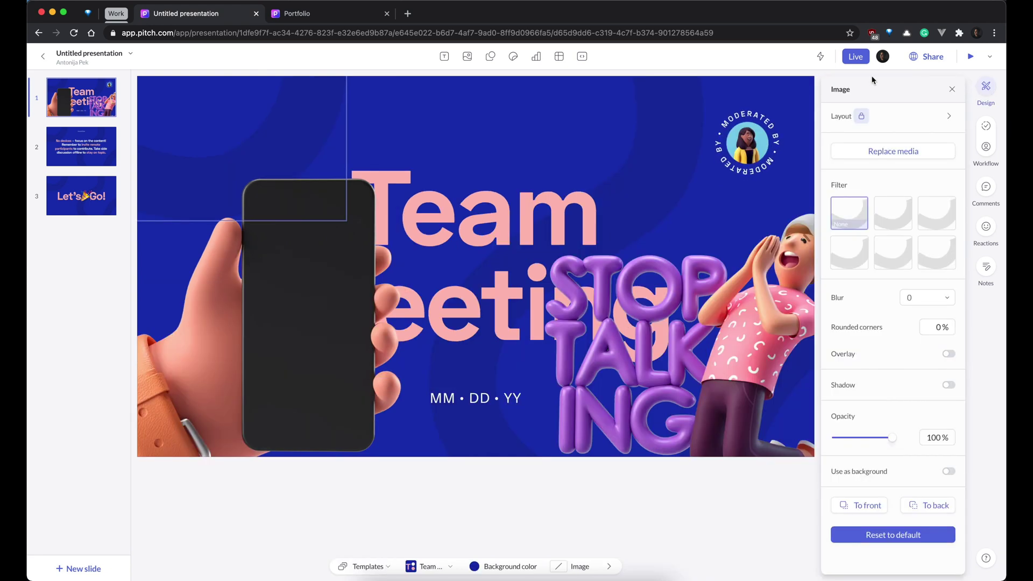
click(500, 219)
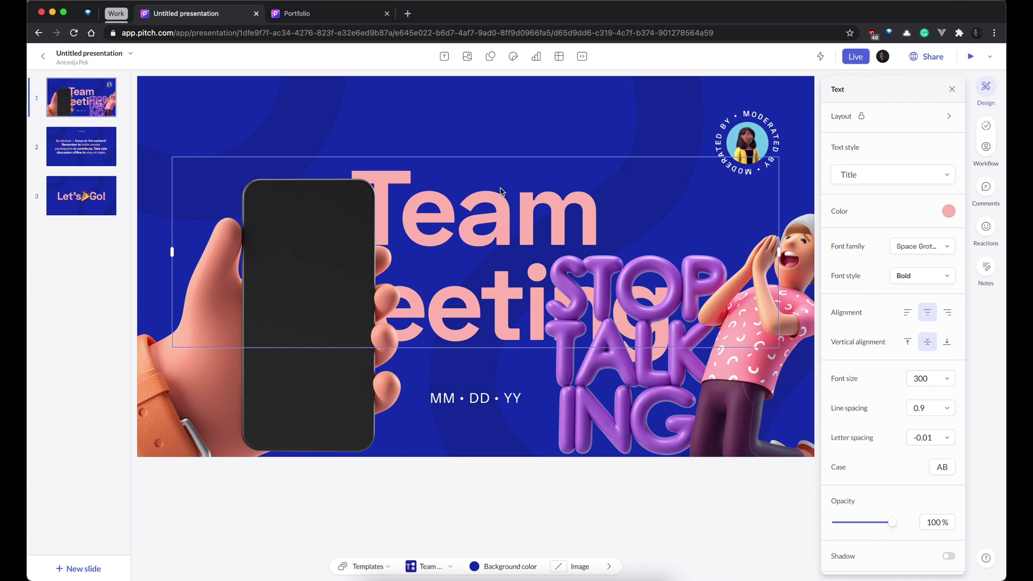
drag(514, 233, 507, 168)
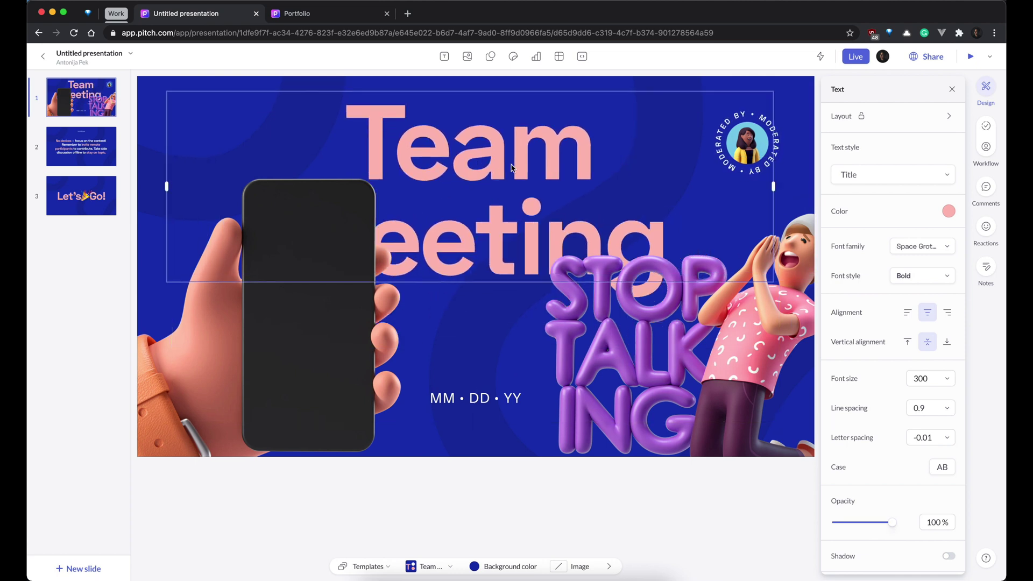
scroll(870, 415, down, 1)
scroll(870, 413, up, 1)
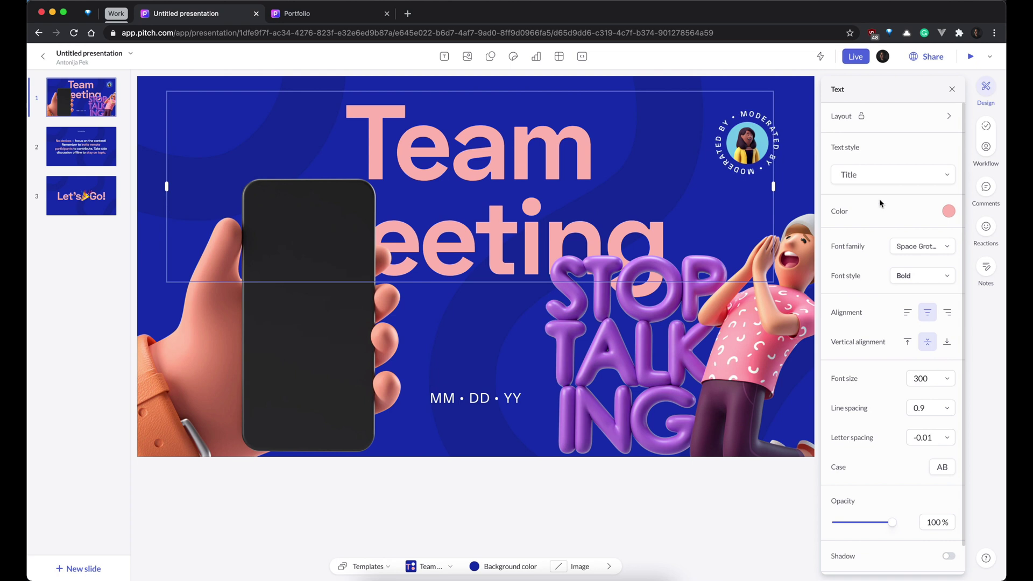
Set the title slide's status to In progress and assign the slide to yourself.
click(986, 128)
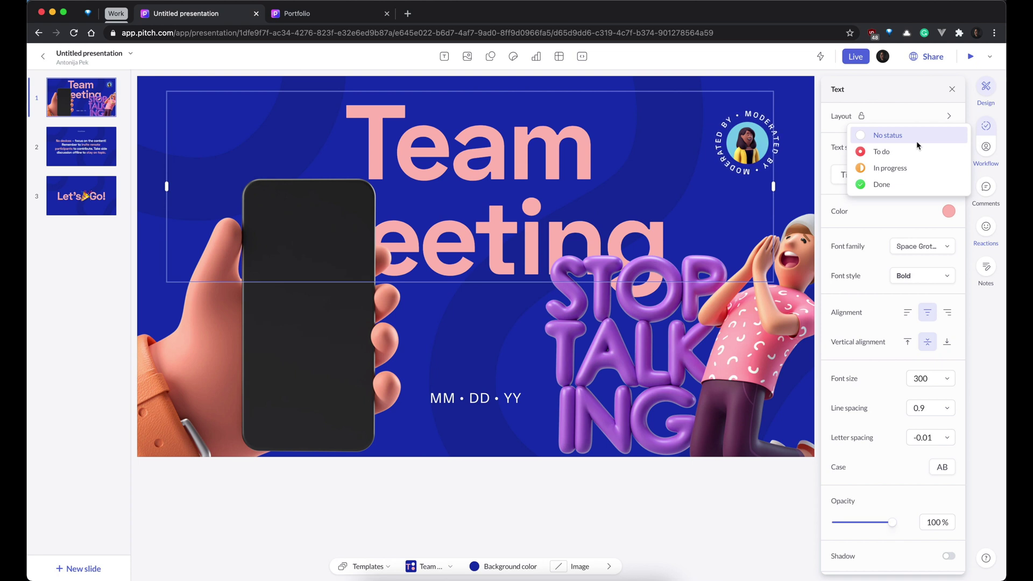
click(908, 169)
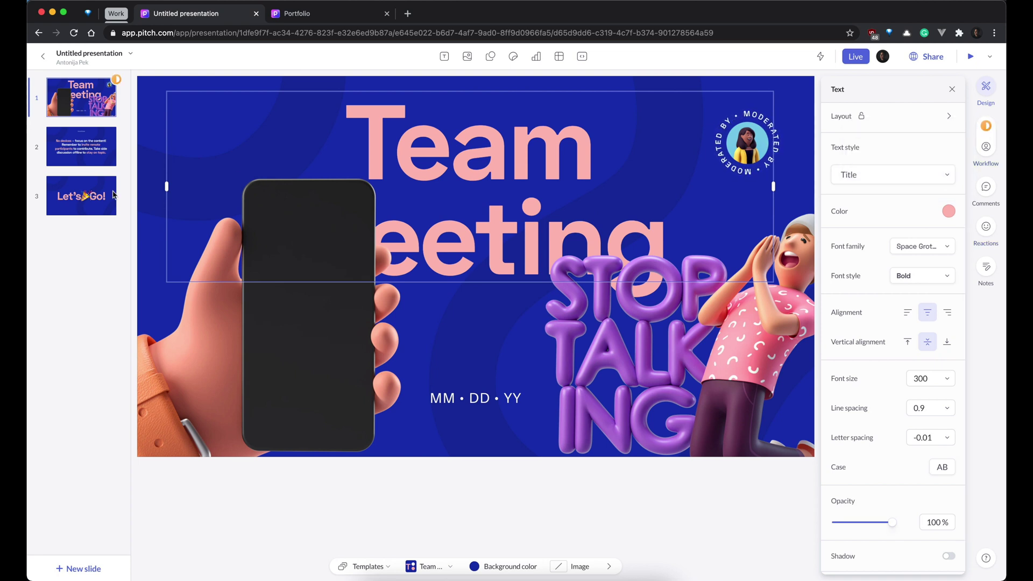
click(986, 146)
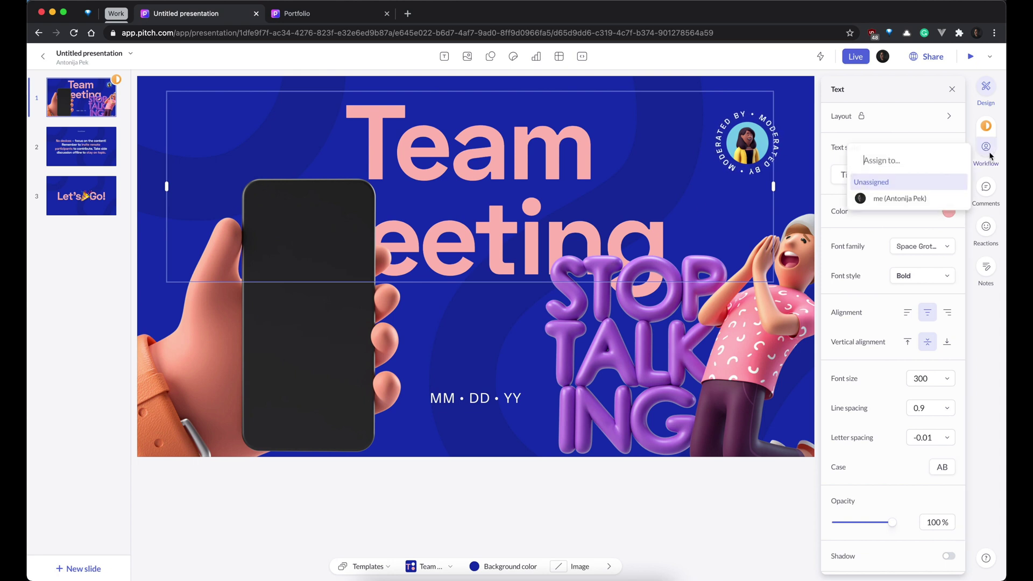
click(887, 199)
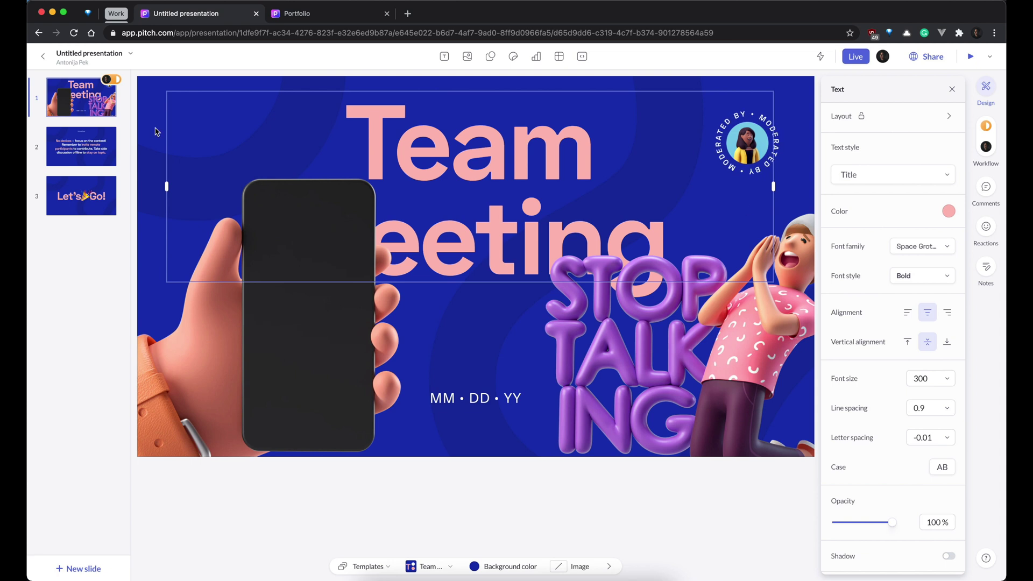
View the title slide's comments and add the heart-eyes and party popper reactions to the slide.
click(986, 188)
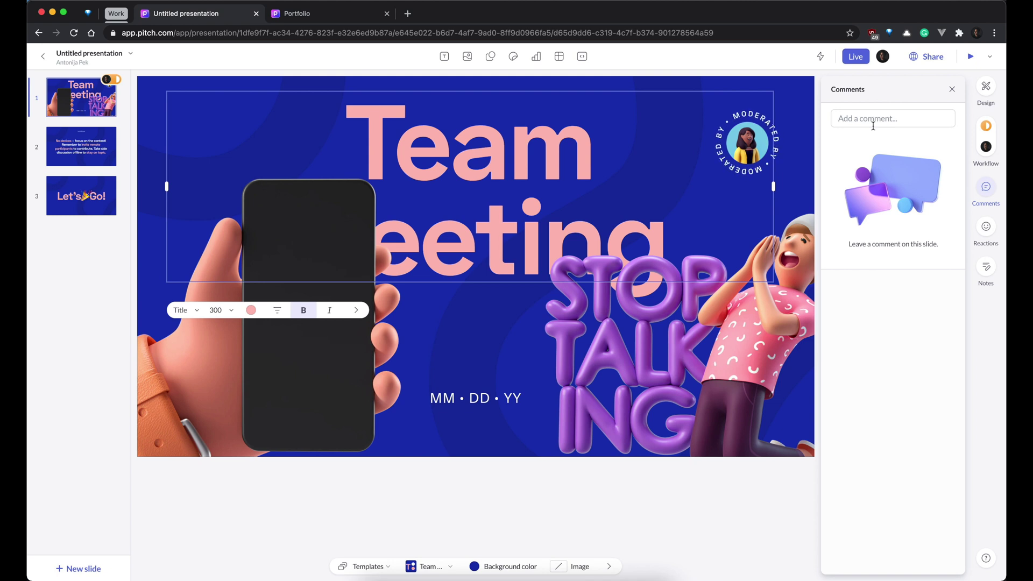
click(989, 230)
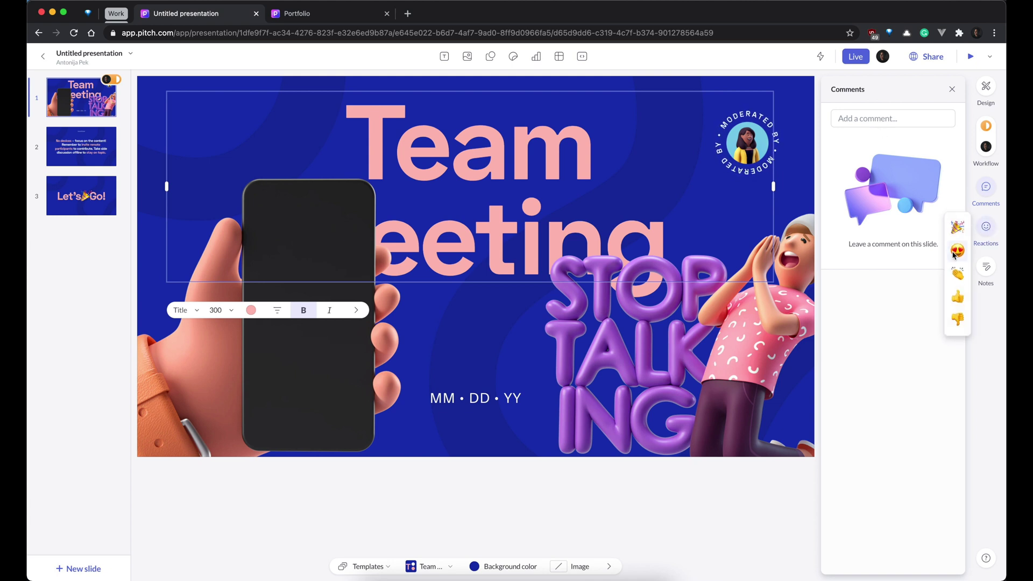
click(957, 250)
click(985, 251)
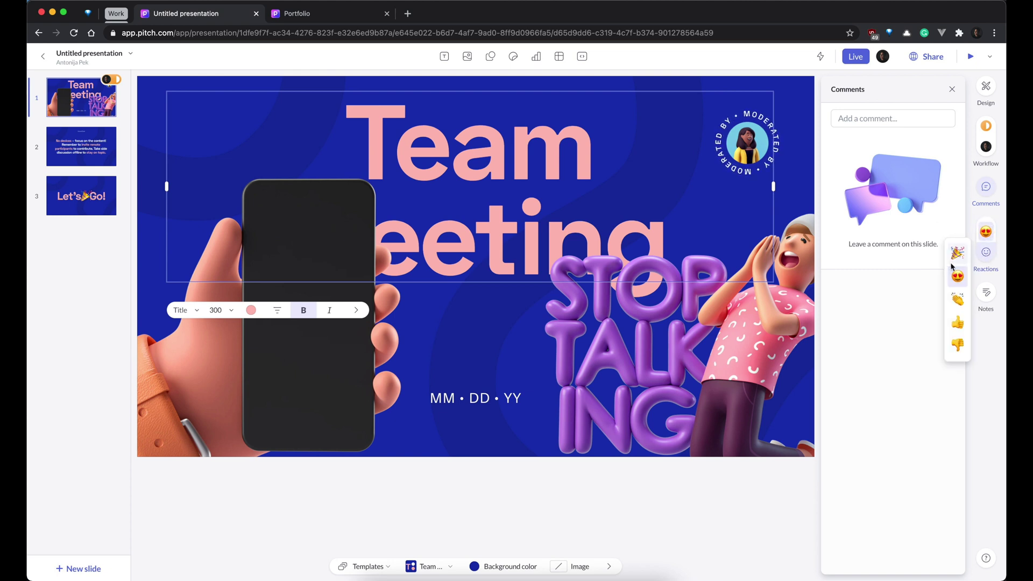
click(956, 263)
View the title slide's notes and the list of styles in this presentation.
click(987, 316)
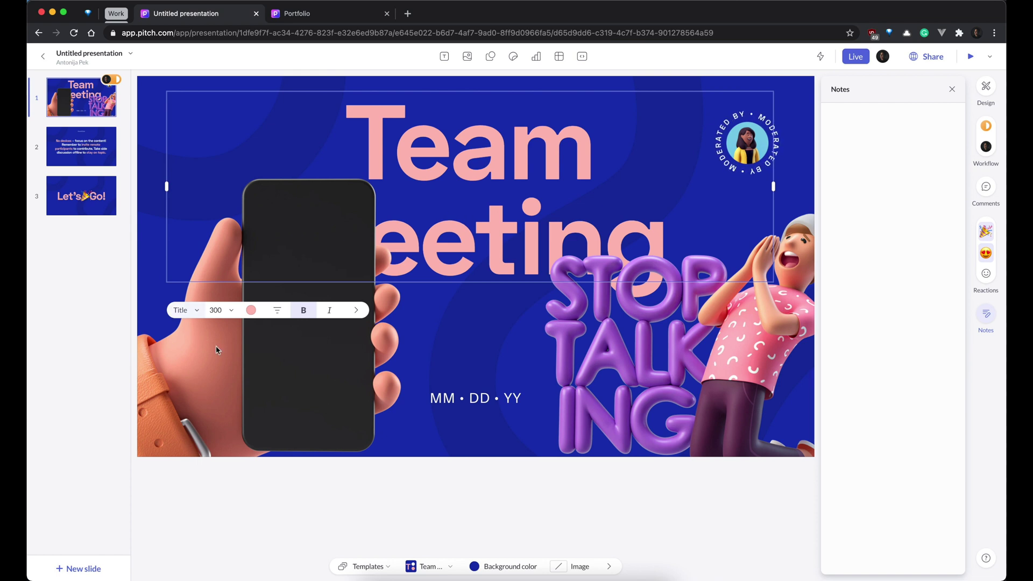
click(434, 567)
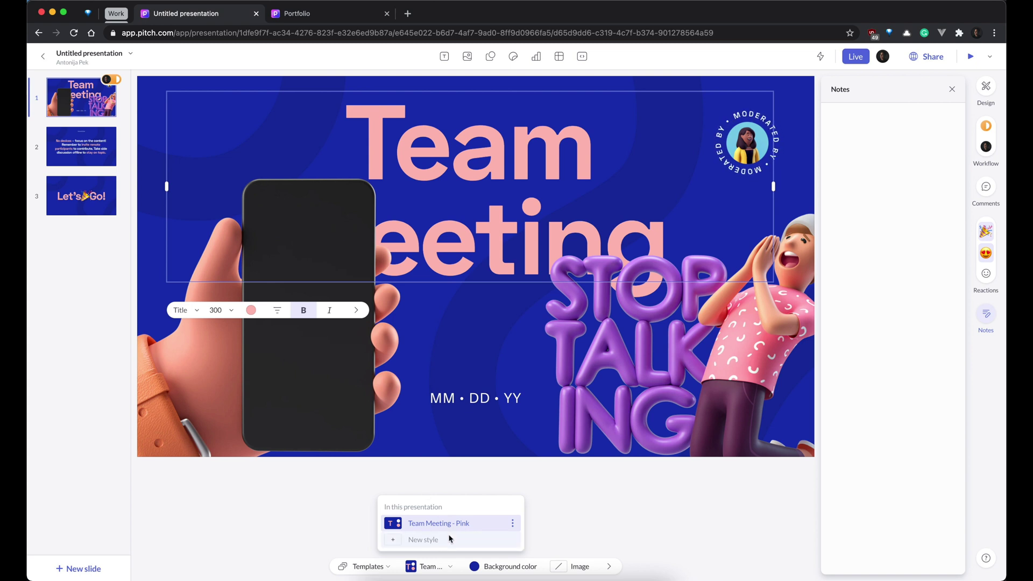
click(318, 513)
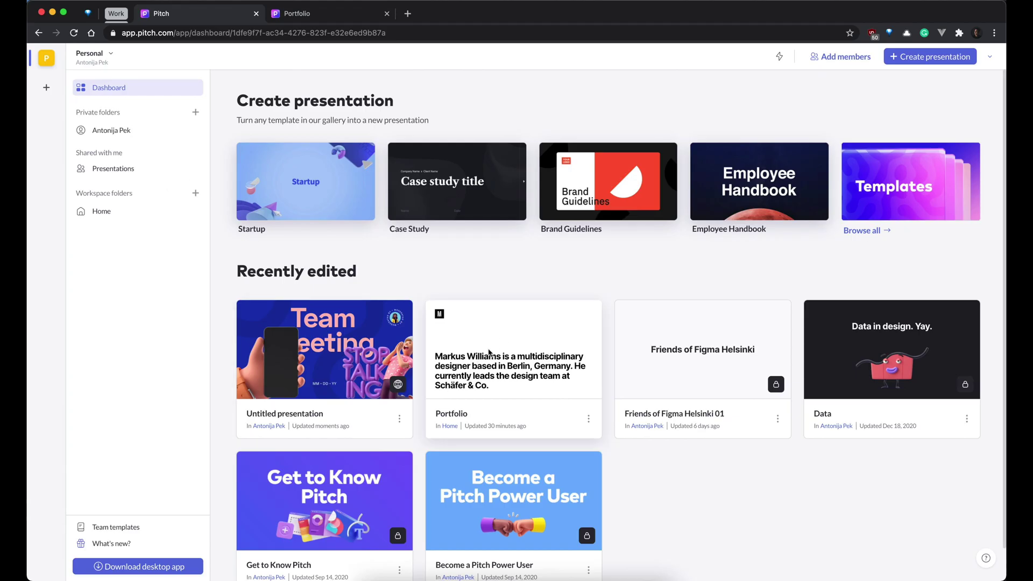
Open the recently edited Portfolio presentation and look through its slides.
click(519, 350)
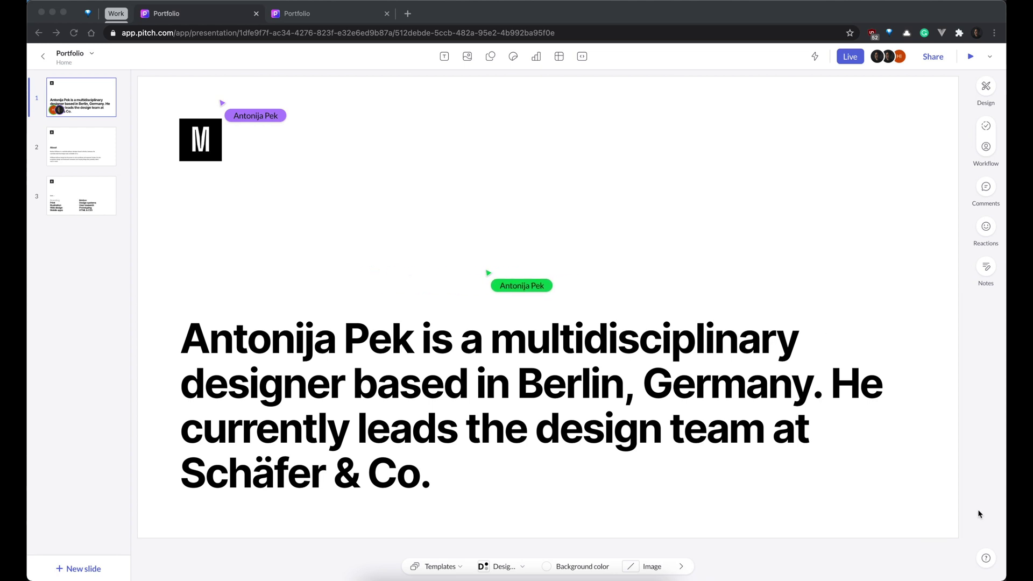
click(340, 278)
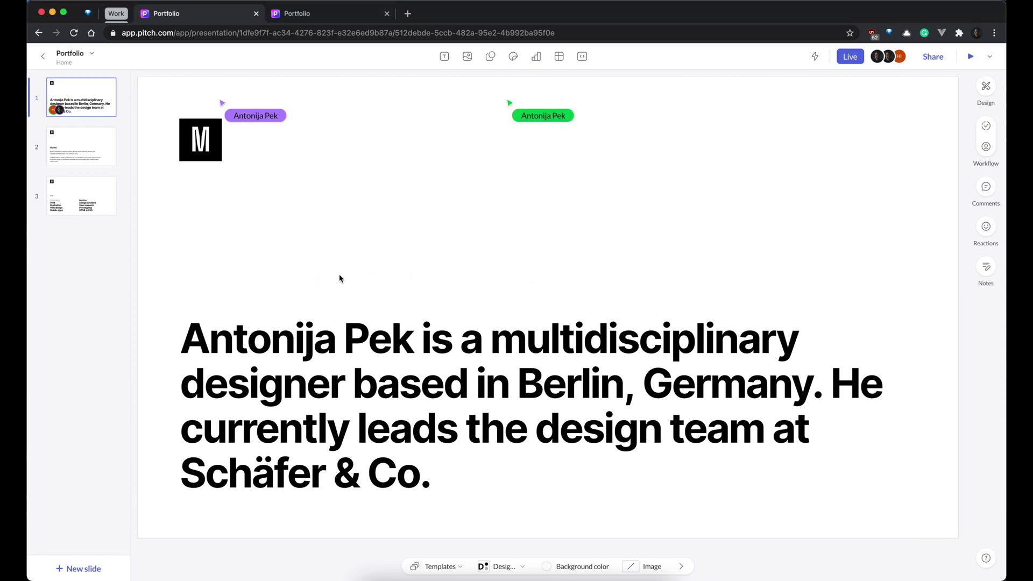
click(88, 148)
click(88, 180)
click(88, 147)
click(89, 96)
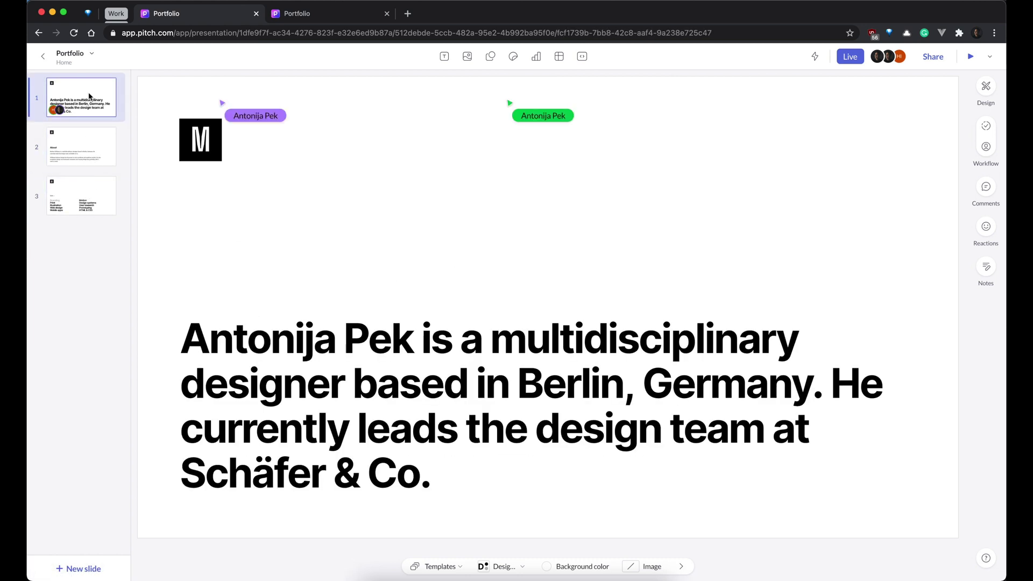
click(60, 128)
click(74, 107)
Add the Design Portfolio: Minimal template slide with the full-width Curology tube and aloe image after the About slide.
click(98, 165)
click(433, 566)
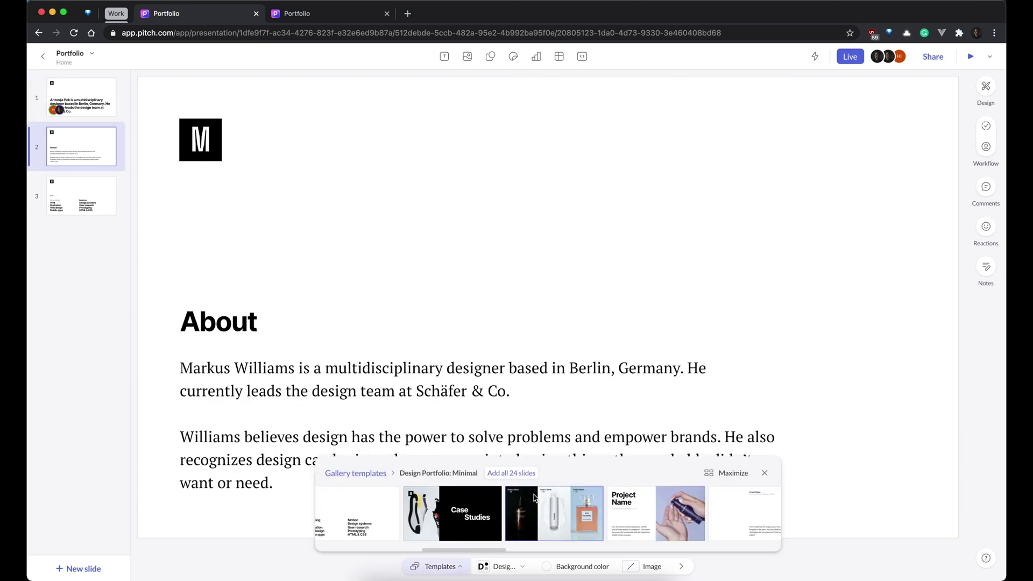
scroll(534, 498, right, 5)
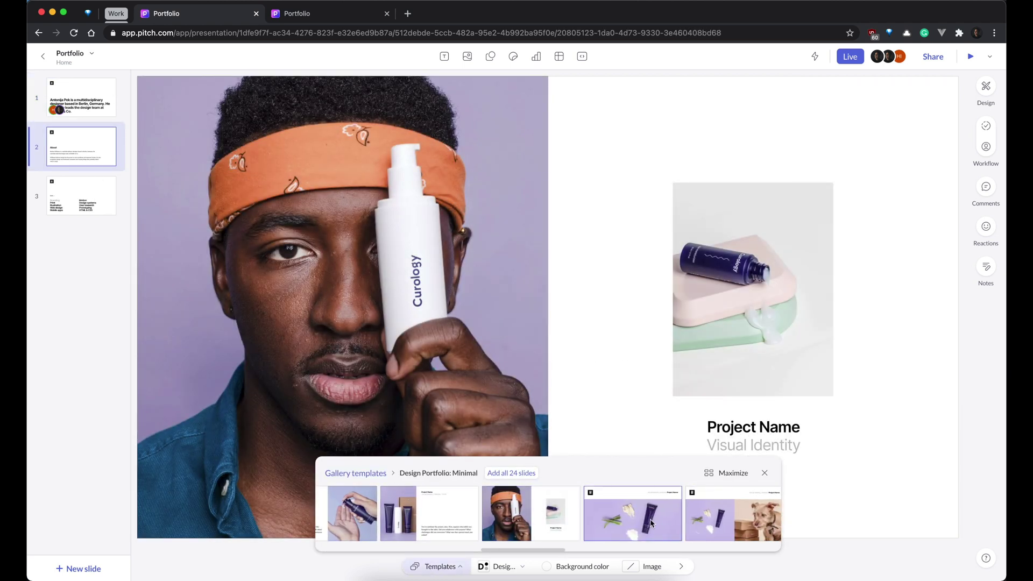
click(651, 523)
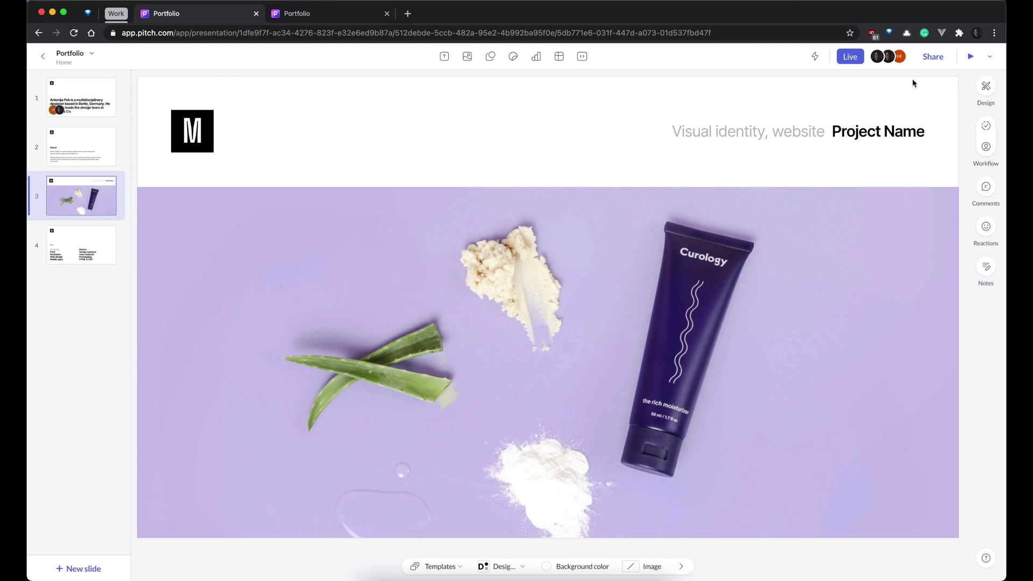
Enable public access to the Portfolio presentation in its sharing settings.
click(932, 56)
click(932, 110)
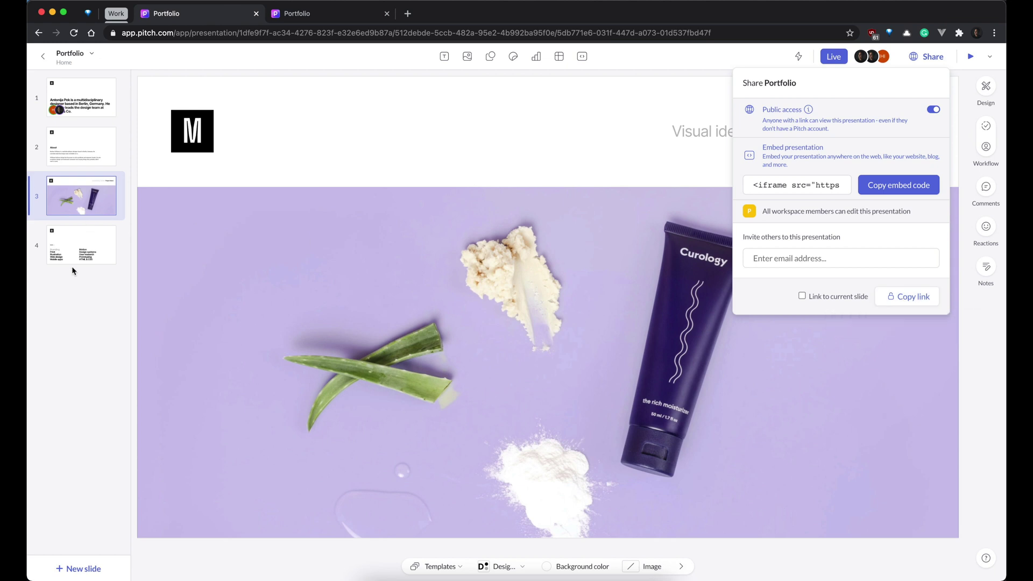
Go to the Skills slide and select the text block listing Motion through HTML & CSS.
click(84, 237)
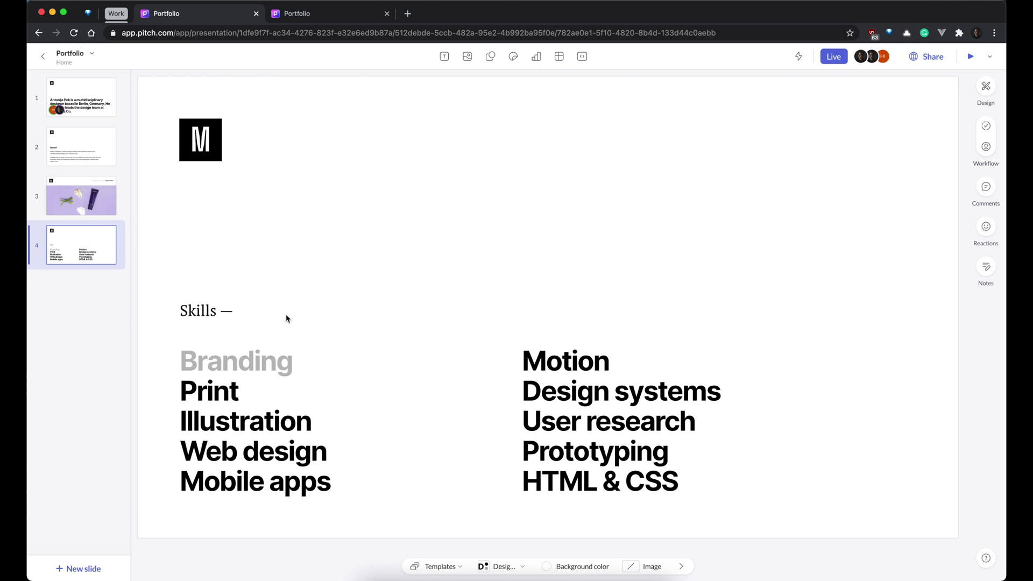
click(559, 412)
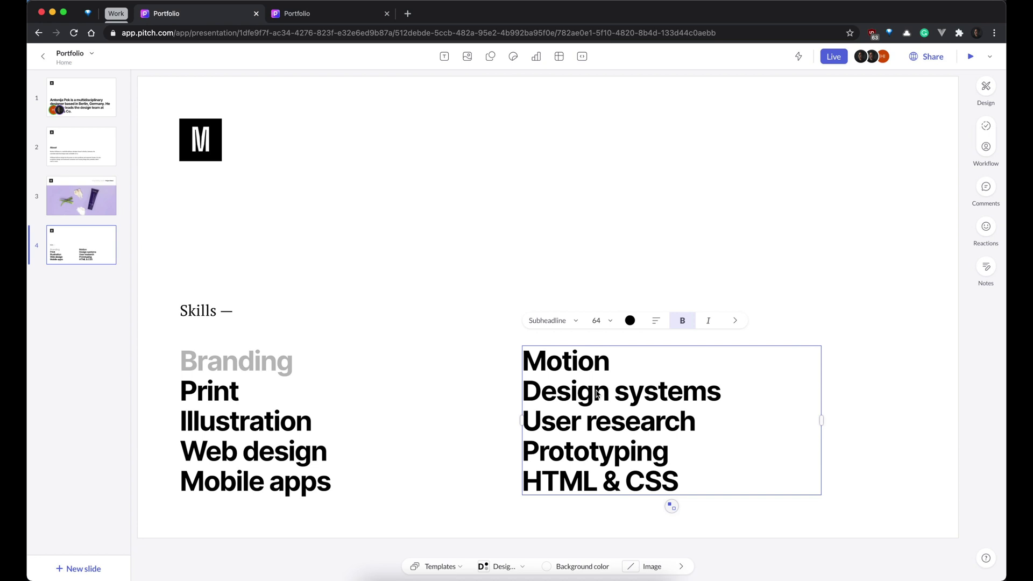